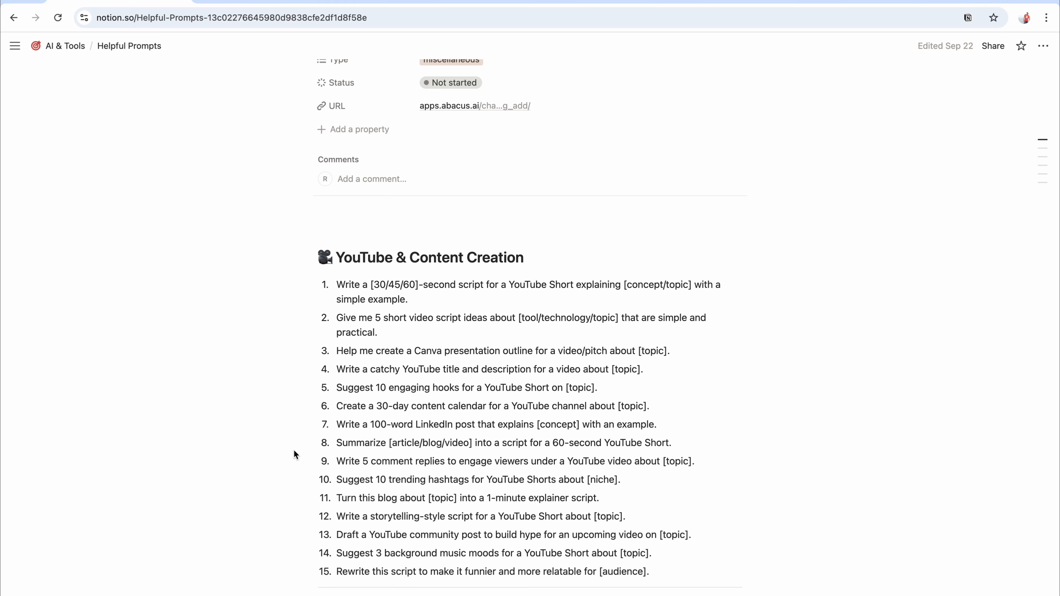
Open the Notion developer guide on working with page content in a new tab and read through it.
key(super+t)
text(no)
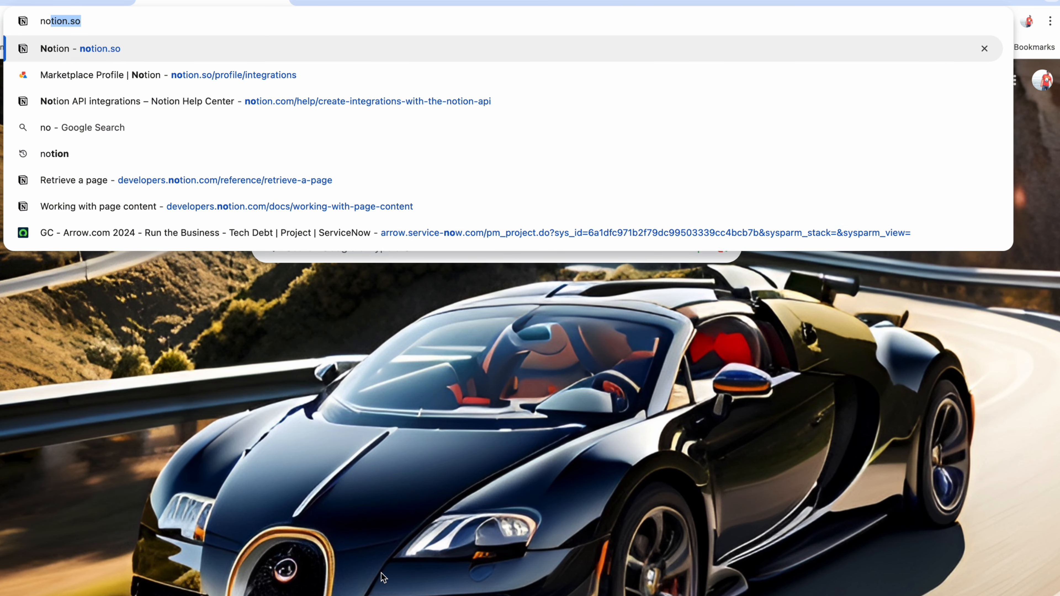
key(Down)
key(Down)
key(Down)
key(Down)
key(Down)
key(Down)
key(Return)
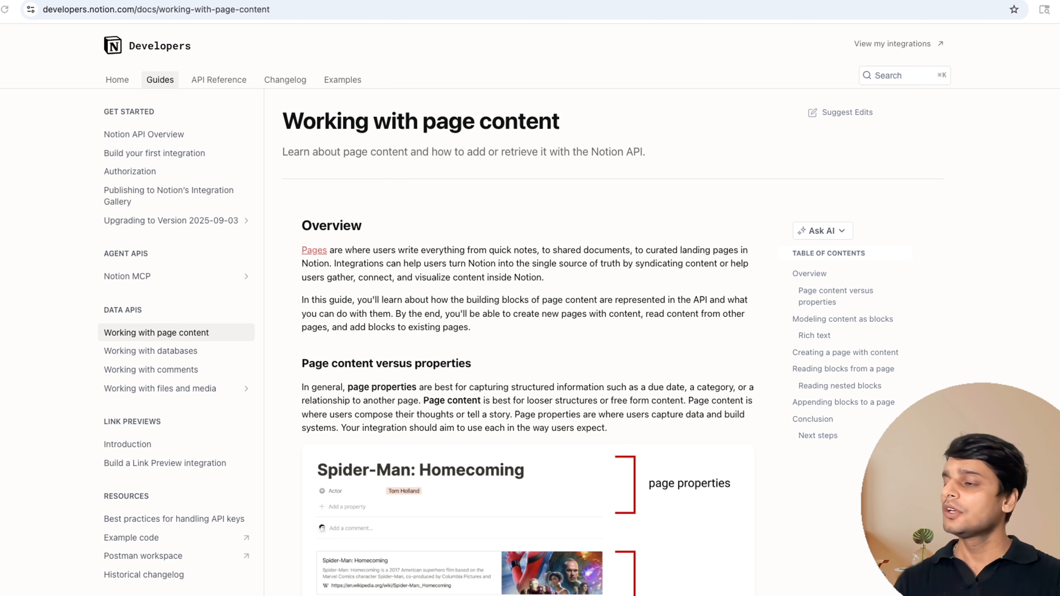
scroll(474, 371, down, 10)
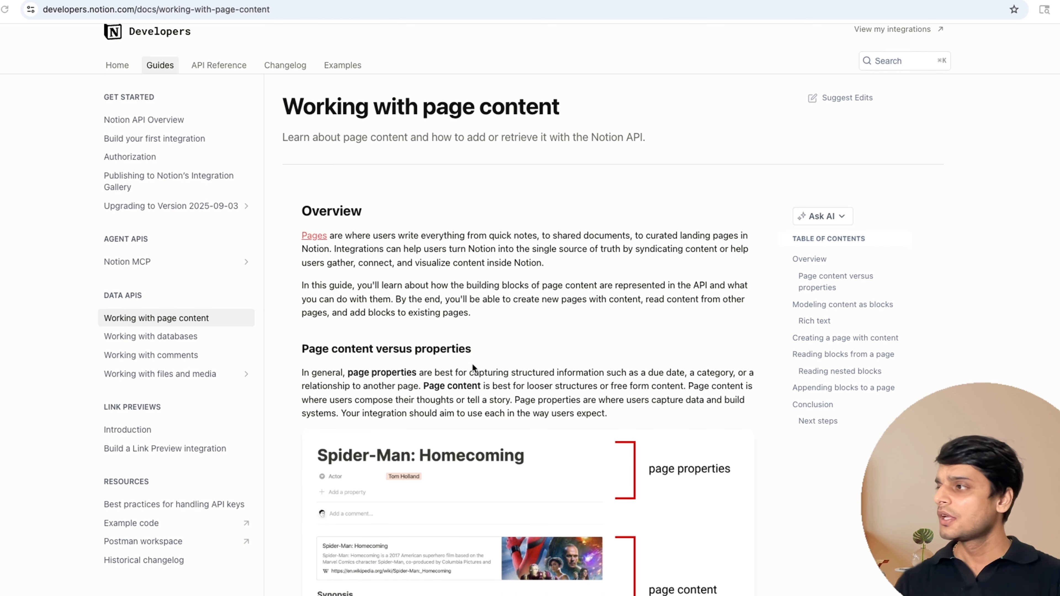
scroll(473, 317, down, 10)
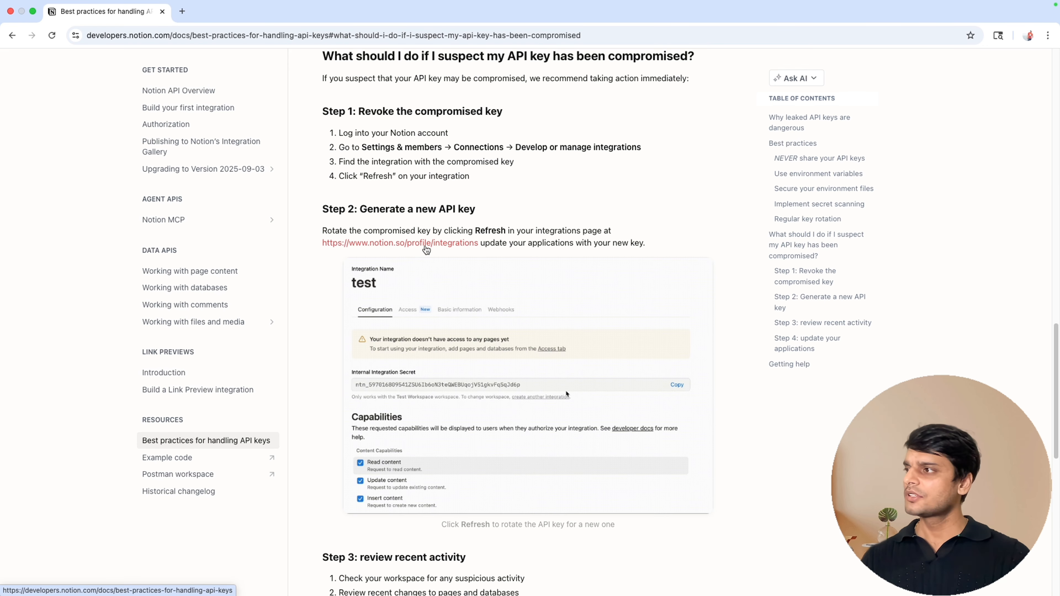
Open notion.so/profile/integrations in a new tab.
click(182, 12)
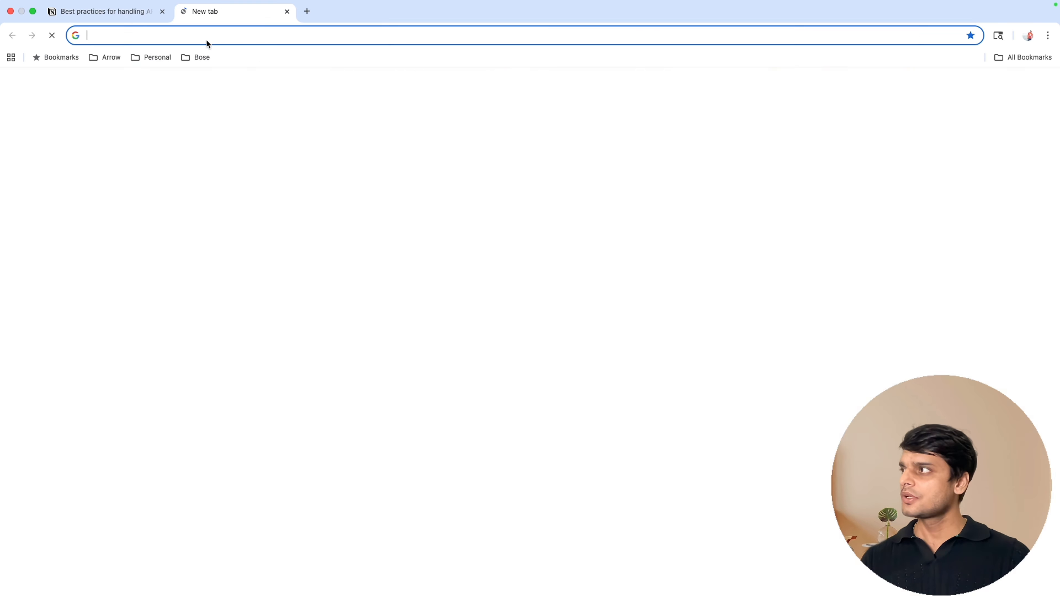
text(notion)
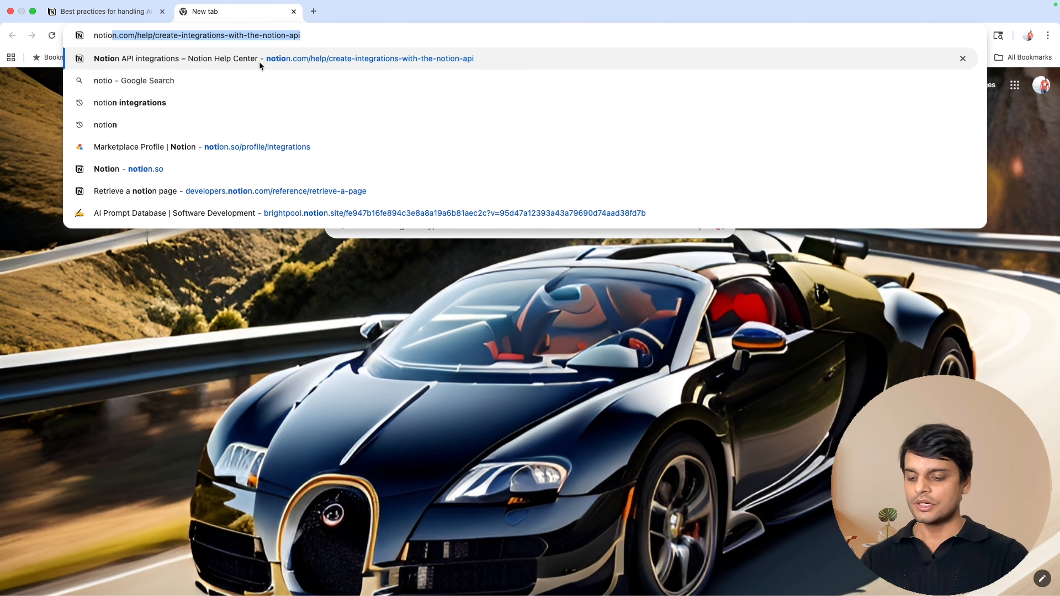
text(.so)
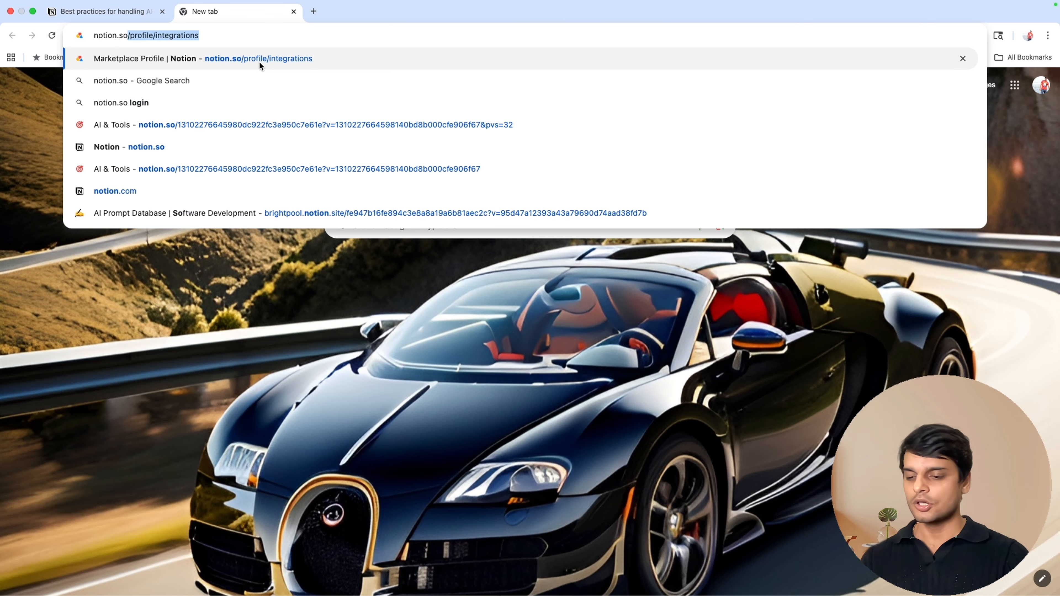
text(/profile/integrations)
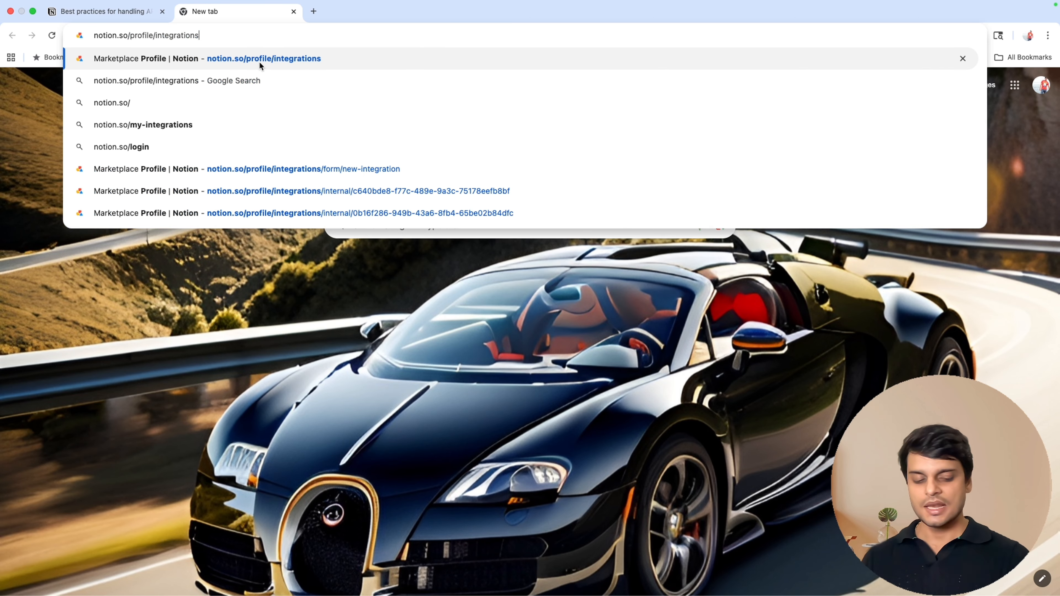
key(Return)
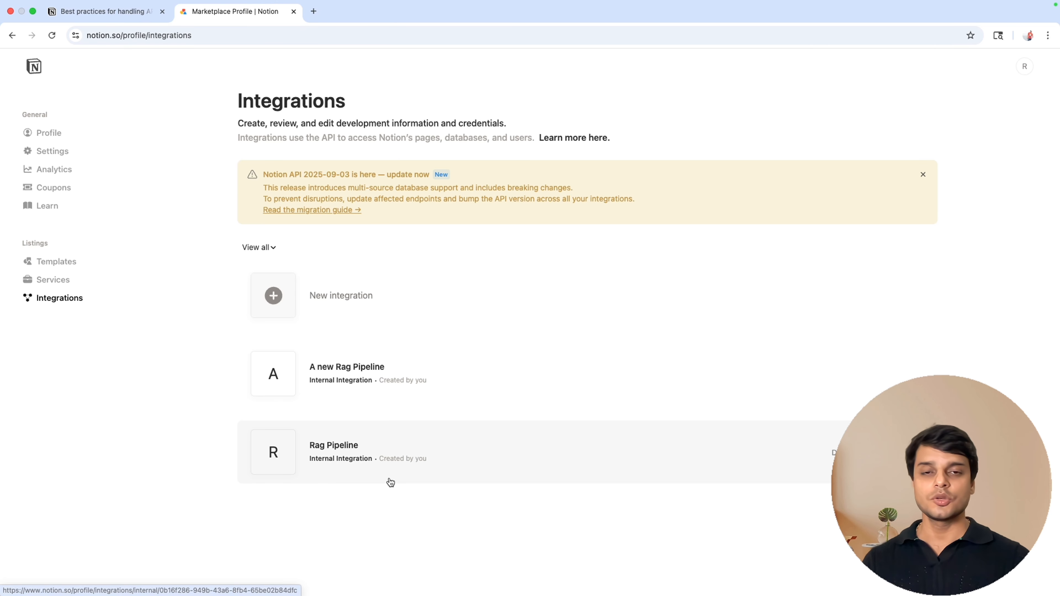
Create a new internal integration named test integration, associated with the user's workspace, and save it.
click(355, 296)
text(test integration)
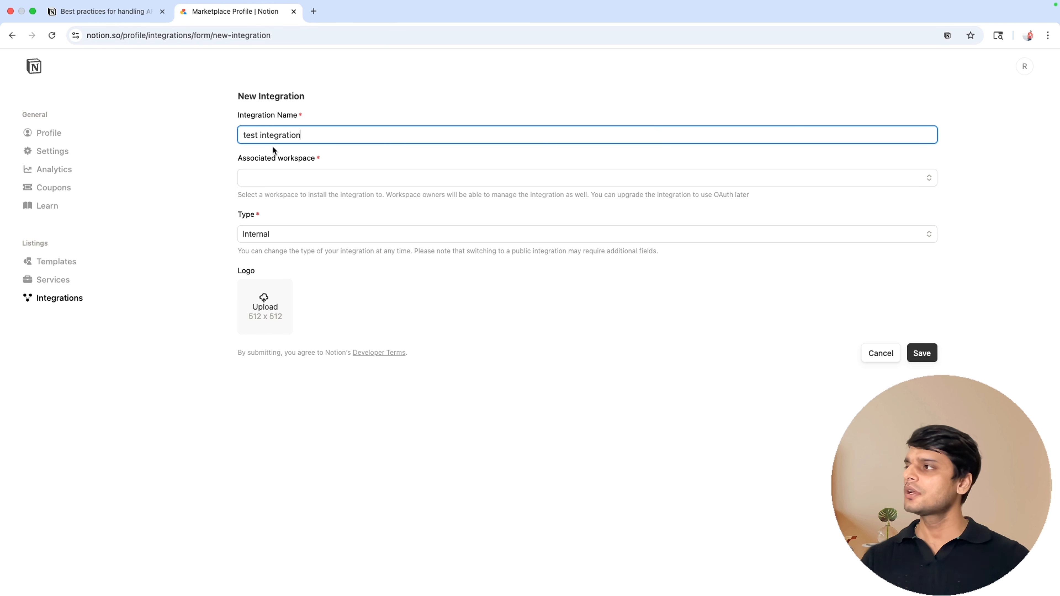
click(286, 184)
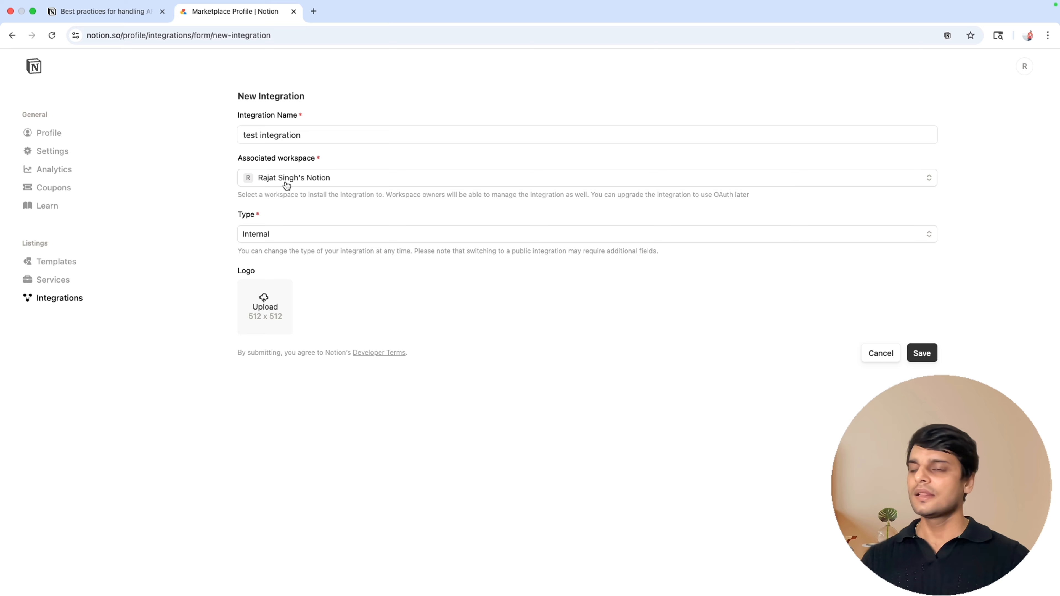
click(270, 238)
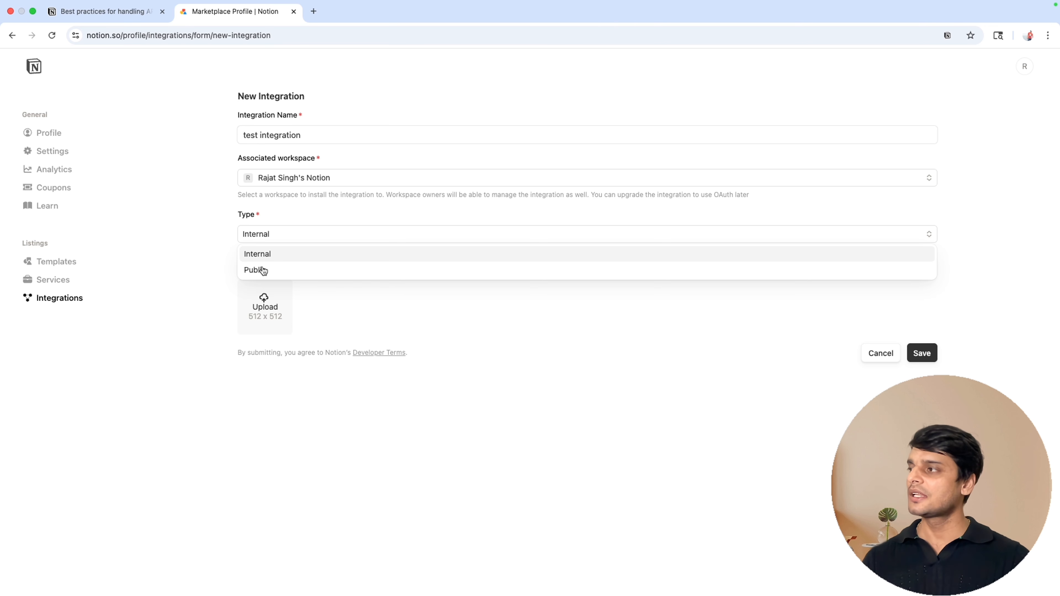
click(264, 257)
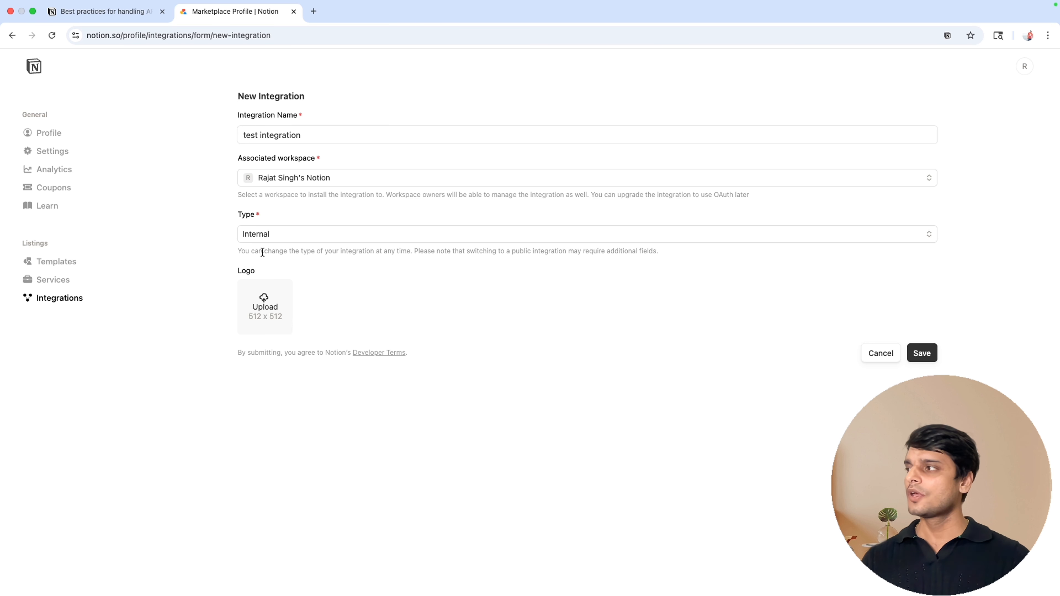
click(922, 354)
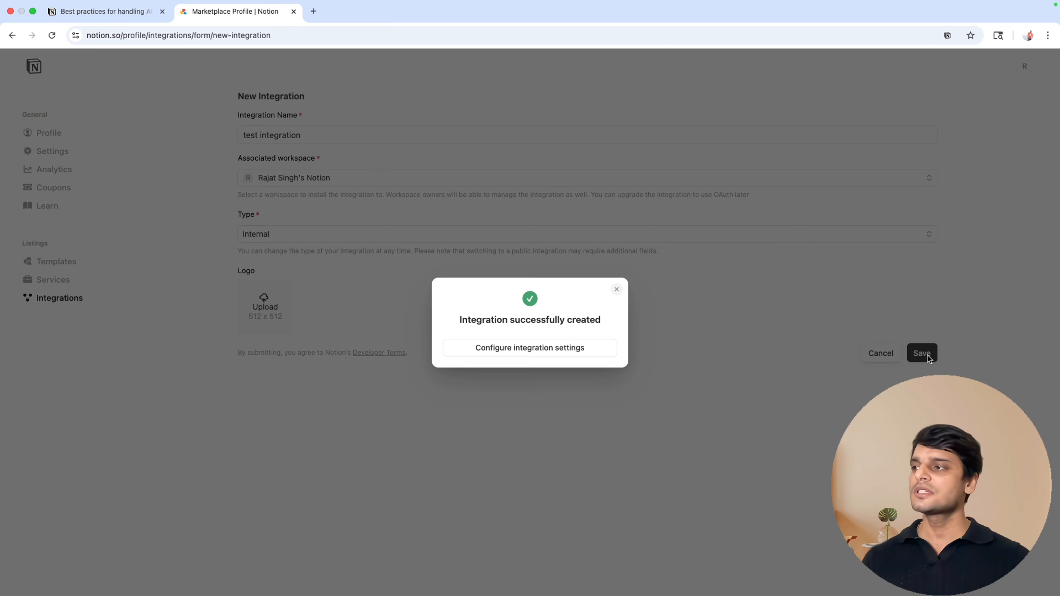
Open the new integration's settings and review its internal integration secret and capabilities.
click(536, 349)
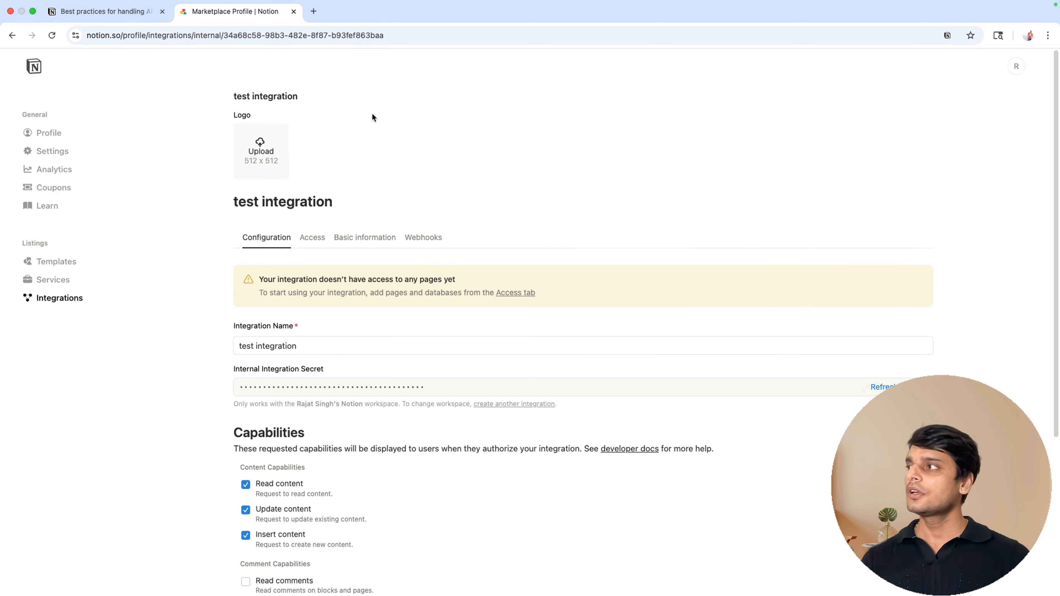
scroll(449, 249, down, 3)
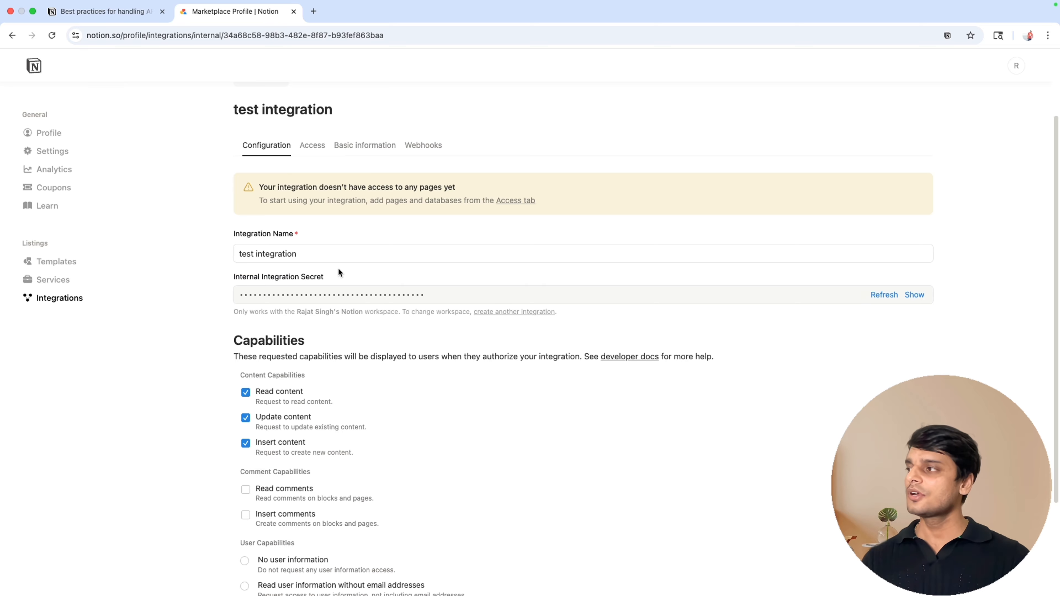
triple_click(345, 277)
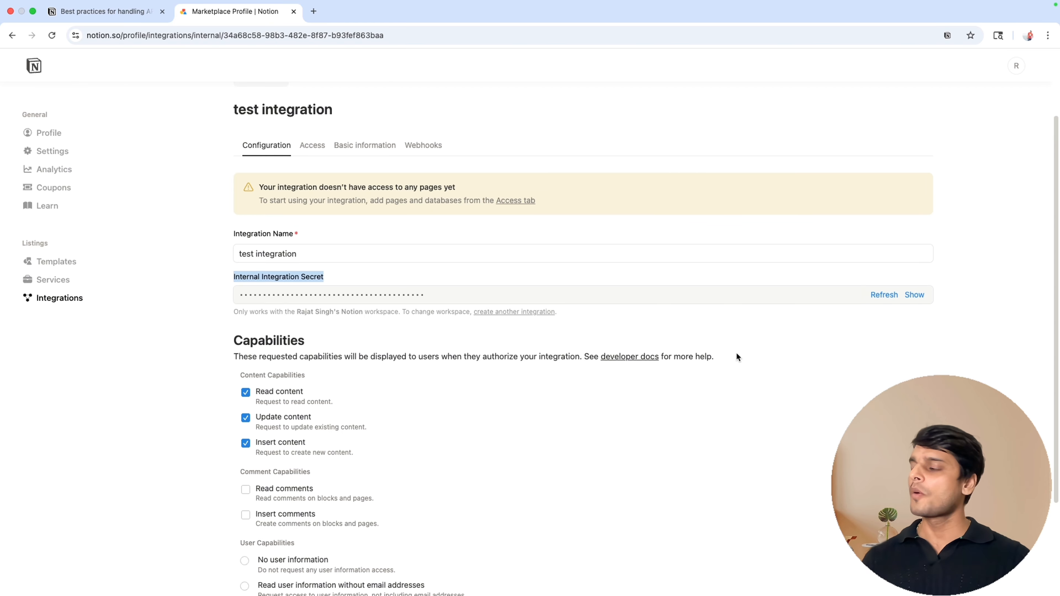
scroll(752, 356, down, 1)
scroll(752, 356, down, 3)
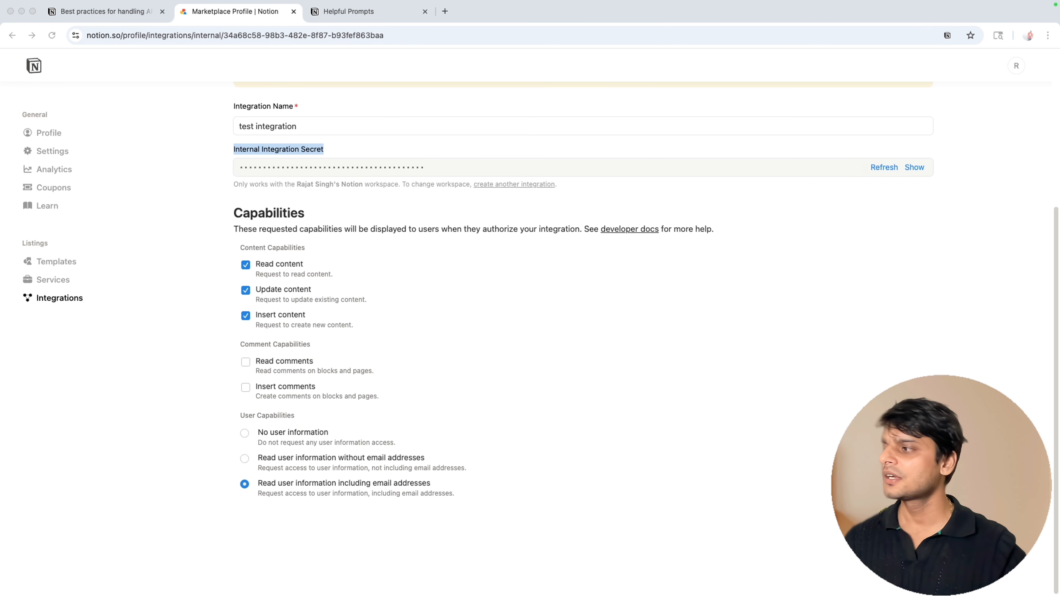
Compare the Helpful Prompts Notion page with the block ID in the Postman block children request URL.
click(357, 12)
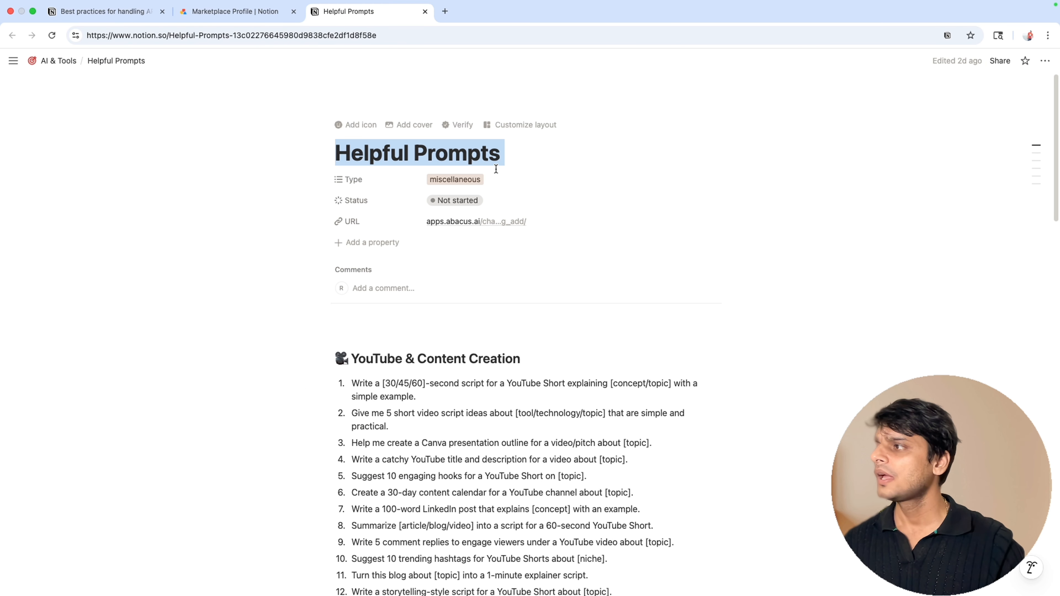
scroll(524, 312, down, 10)
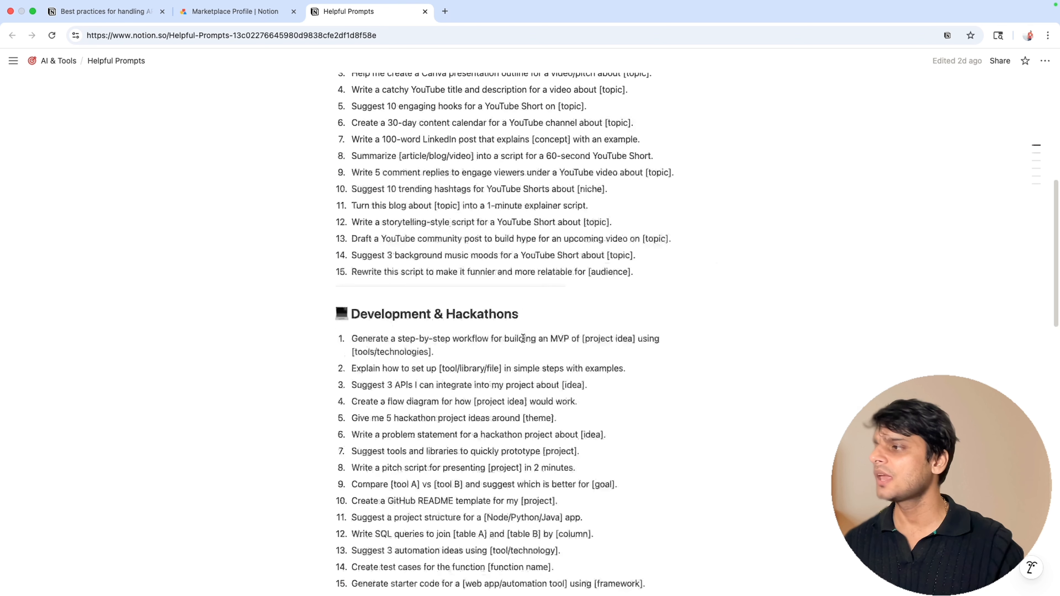
key(super+Tab)
key(super+Tab)
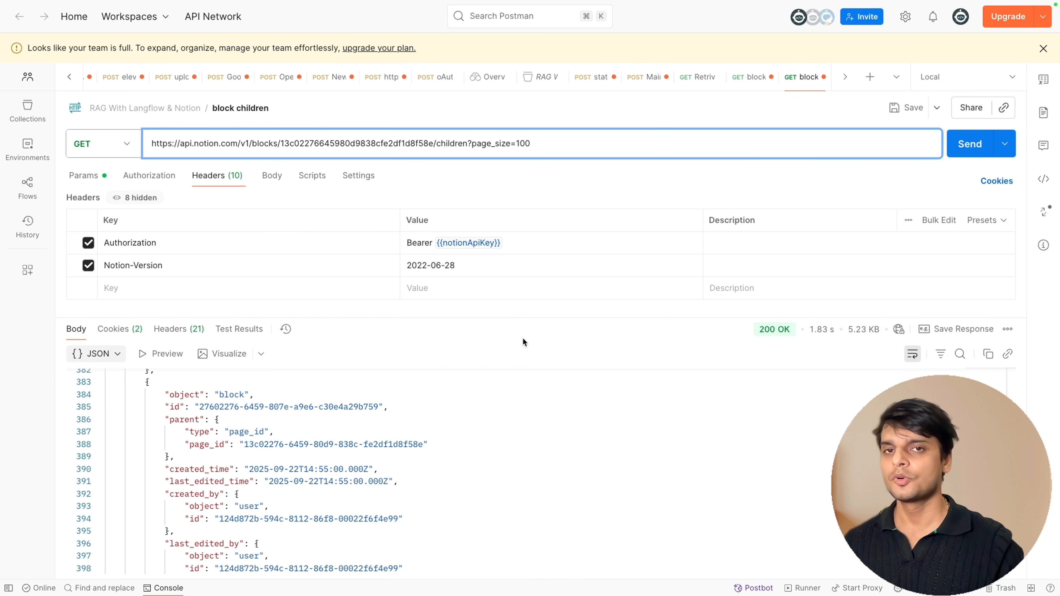
triple_click(210, 146)
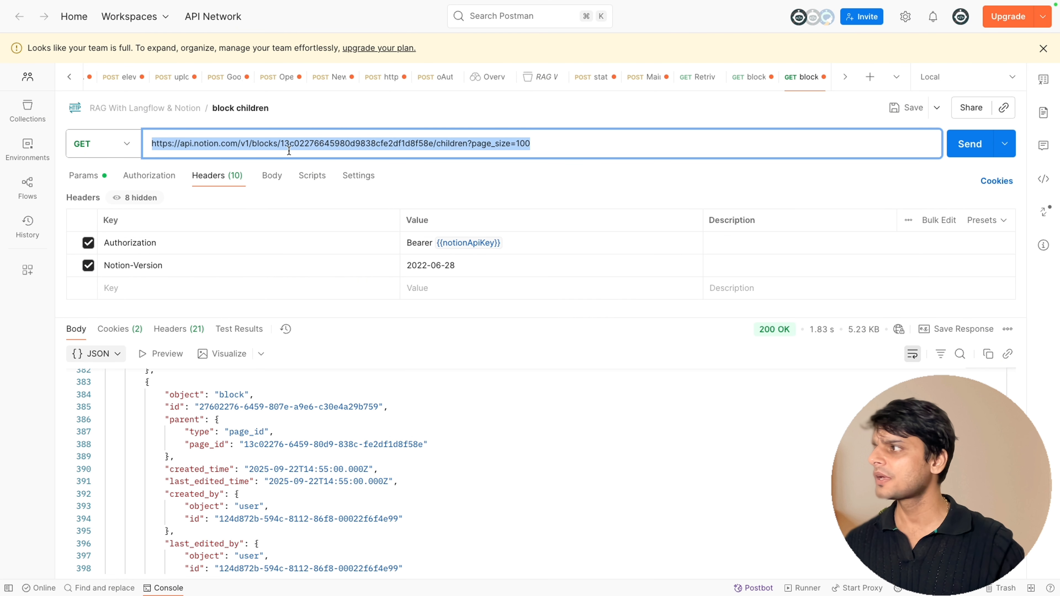
double_click(320, 144)
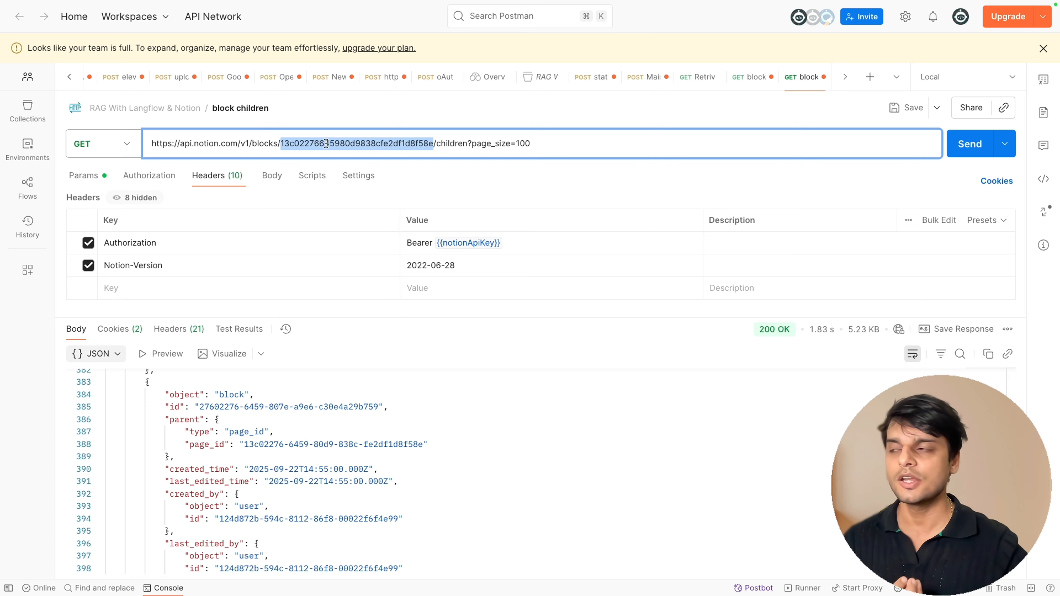
Select the page ID in the Helpful Prompts page URL, then send the block children GET request and inspect the response.
key(super+Tab)
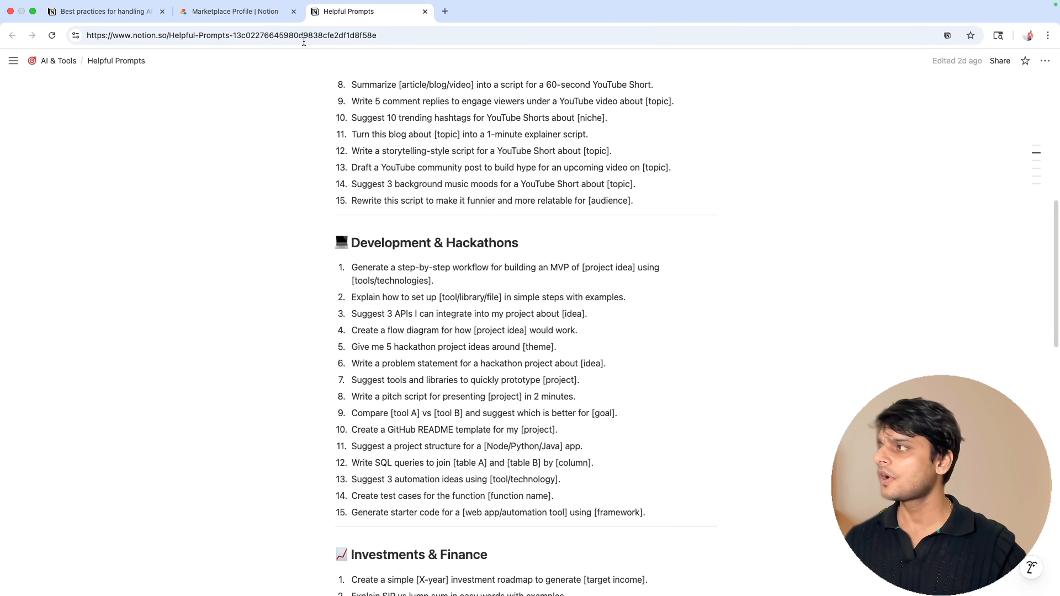
click(229, 35)
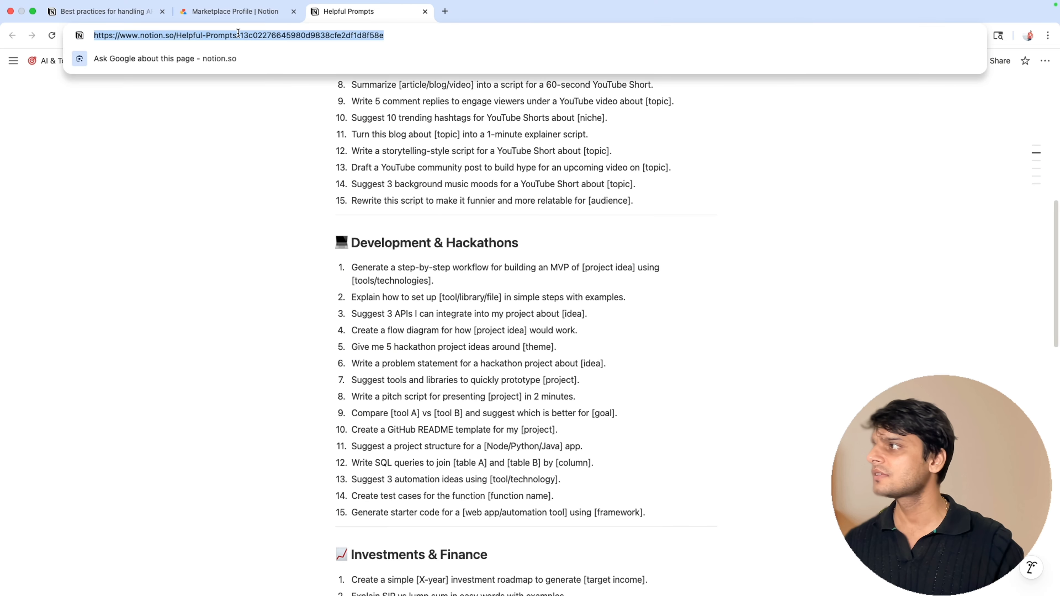
click(265, 37)
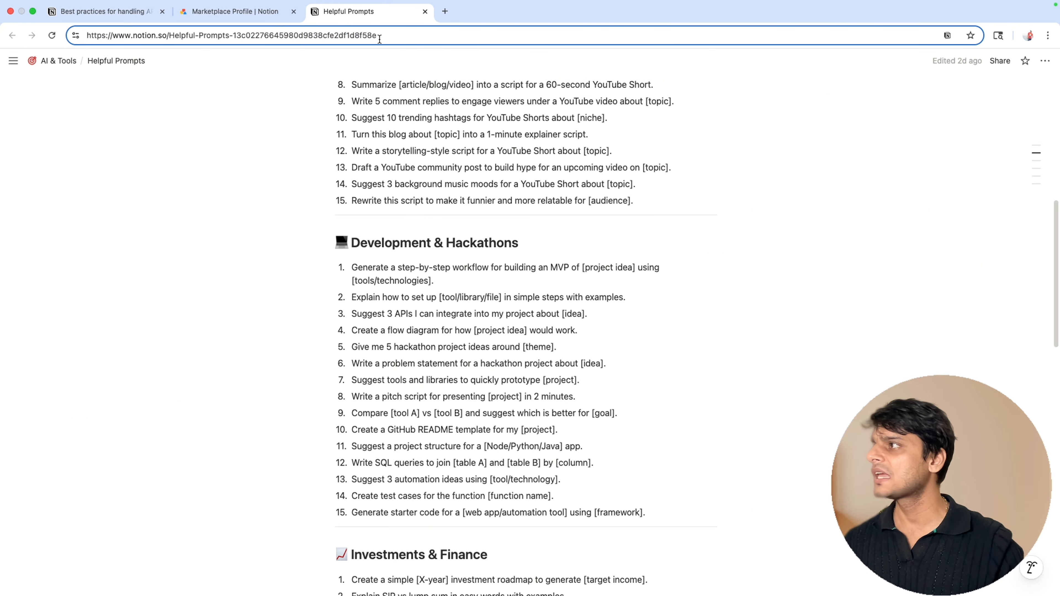
drag(378, 37, 317, 38)
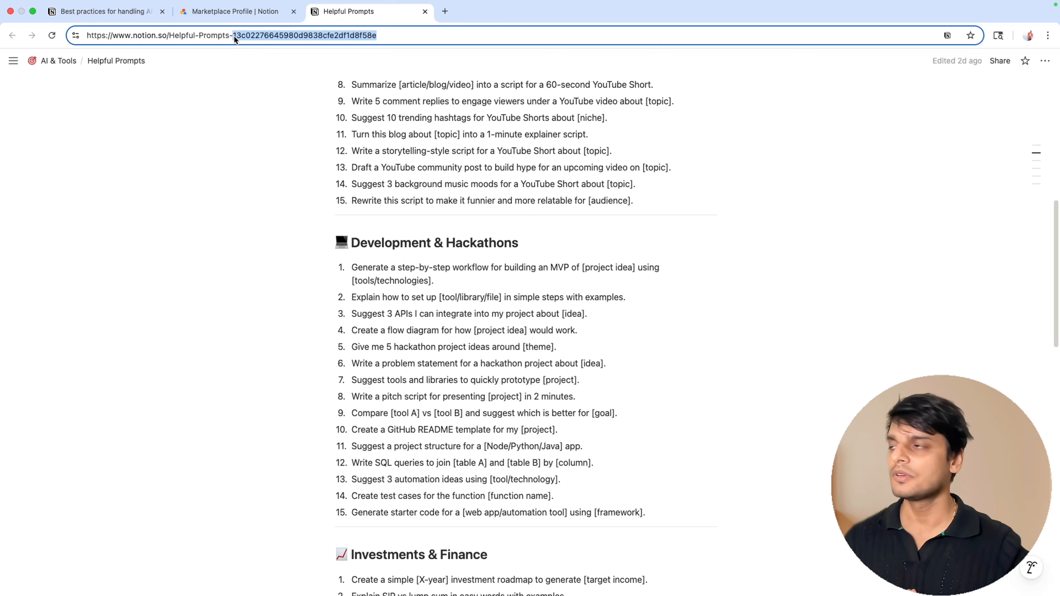
key(super+Tab)
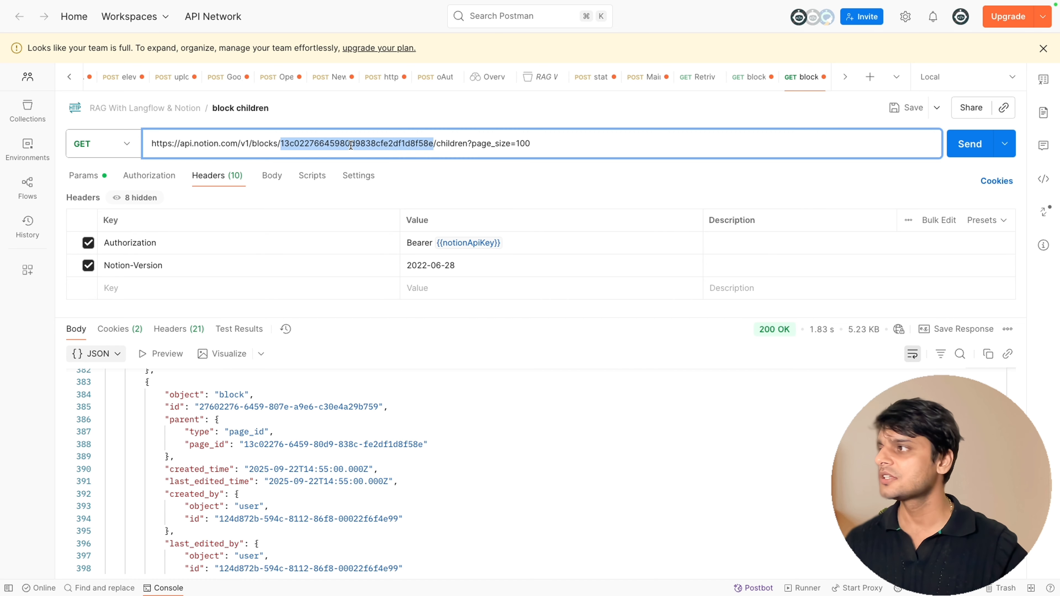
key(super+Tab)
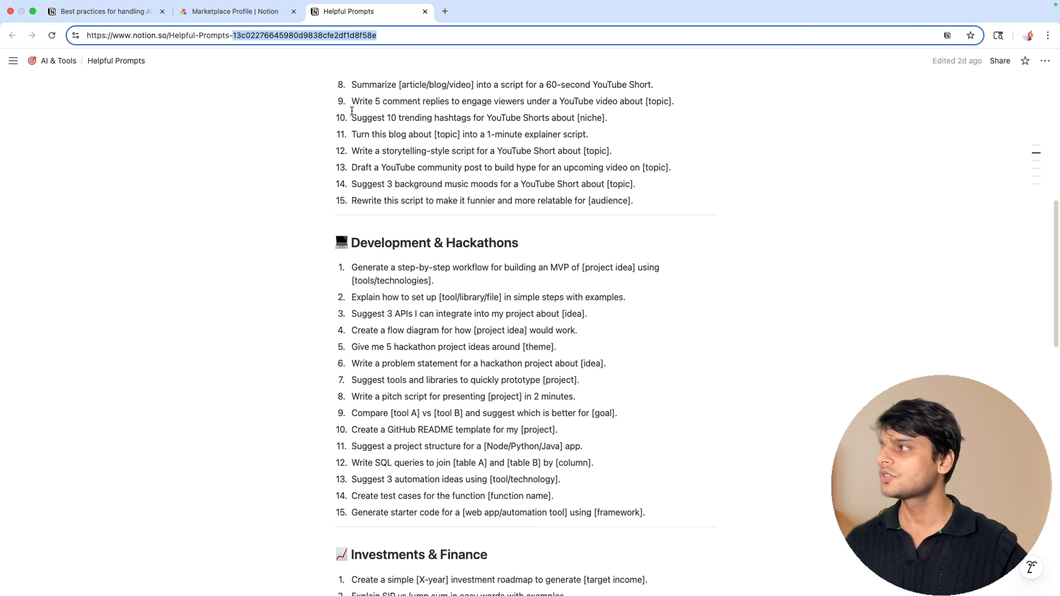
key(super+Tab)
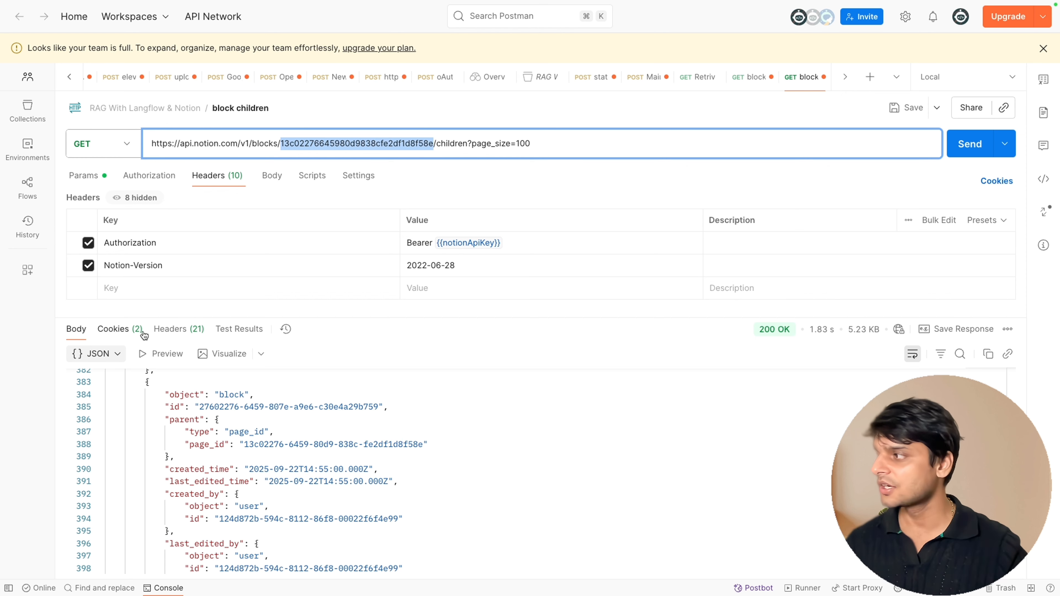
key(super+Return)
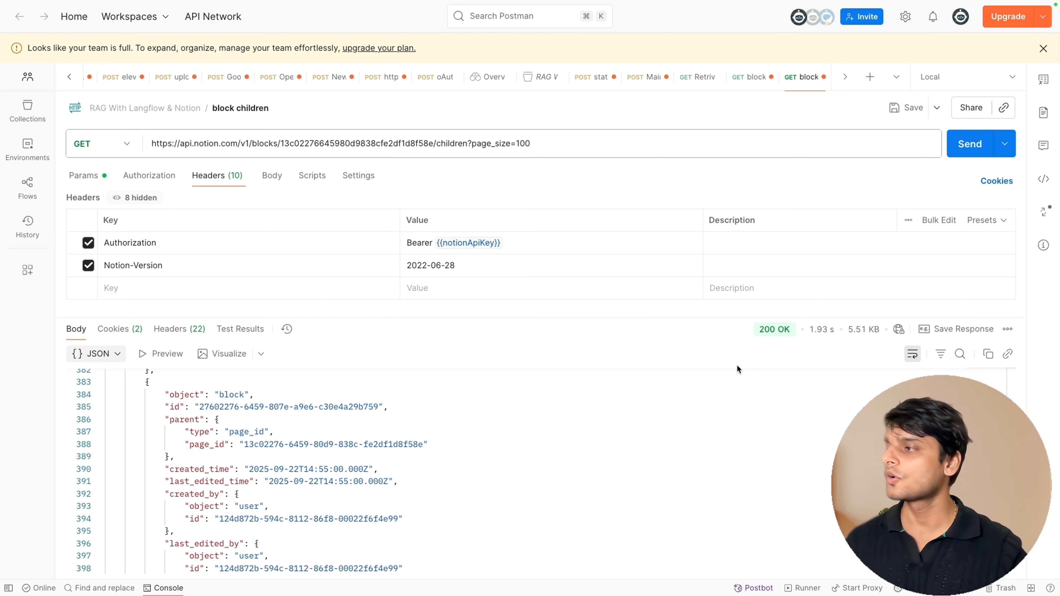
click(449, 439)
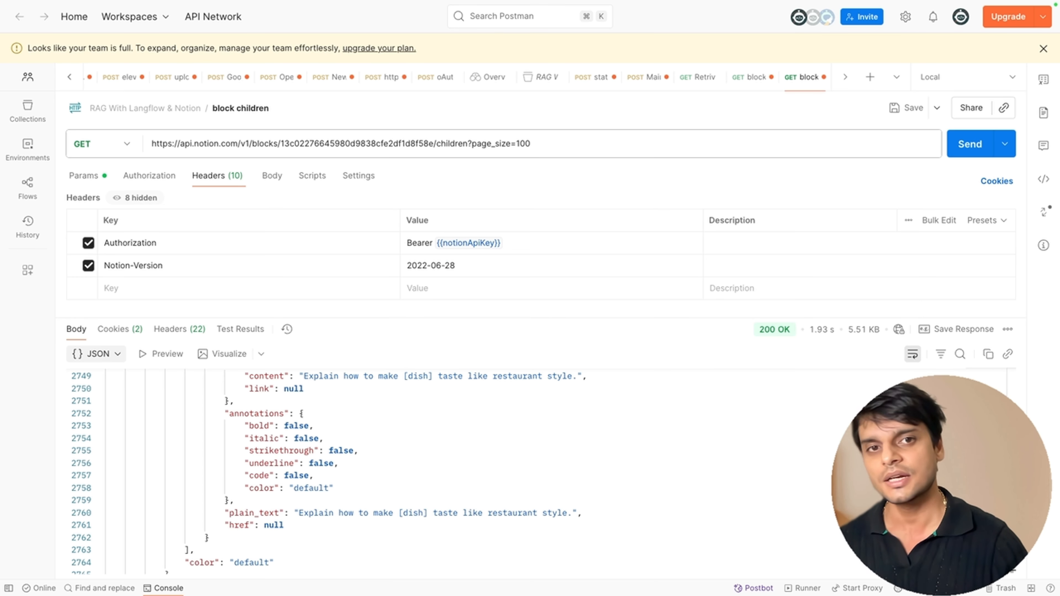
Search the web for astra db in a new tab and open the DataStax Astra DB page.
click(447, 14)
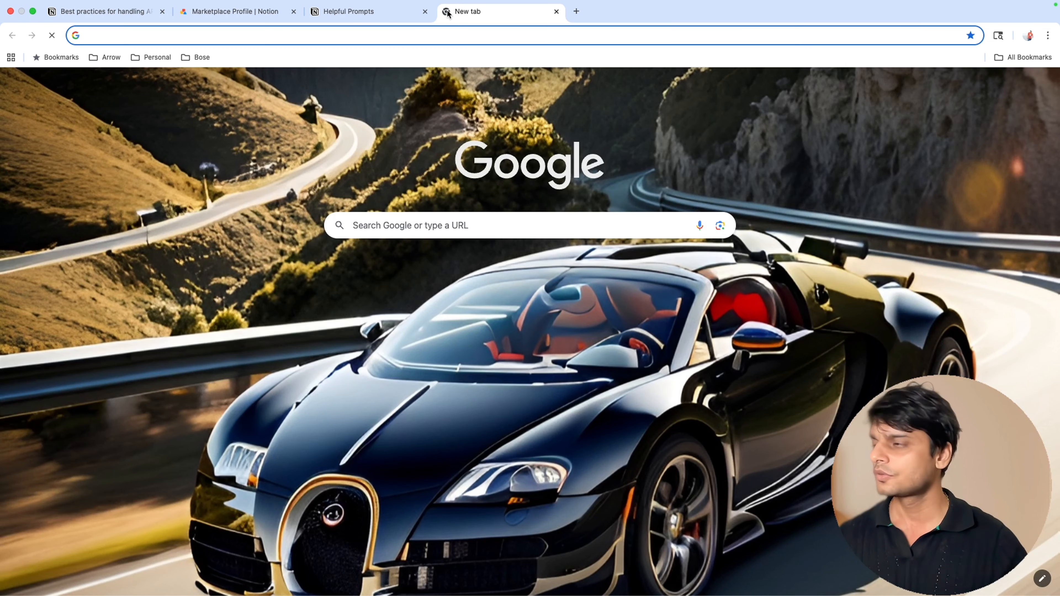
text(astra)
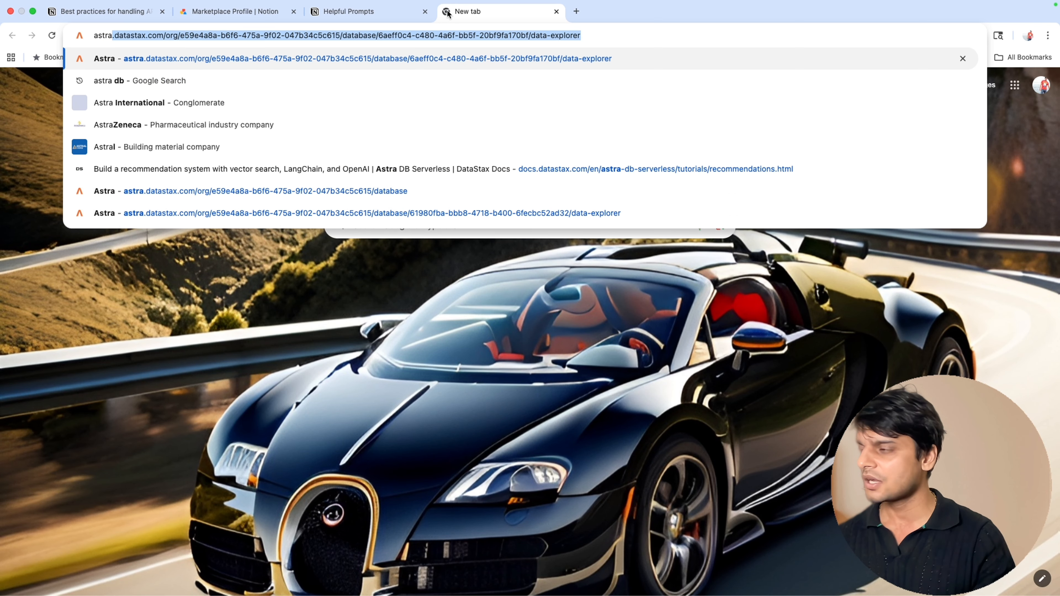
text( db)
key(Return)
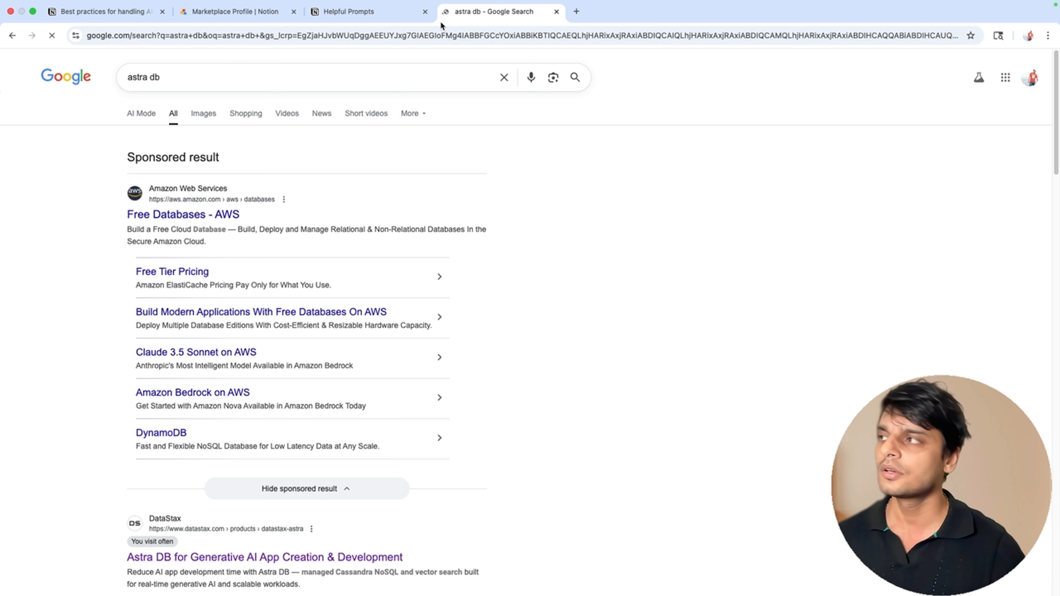
scroll(301, 334, down, 5)
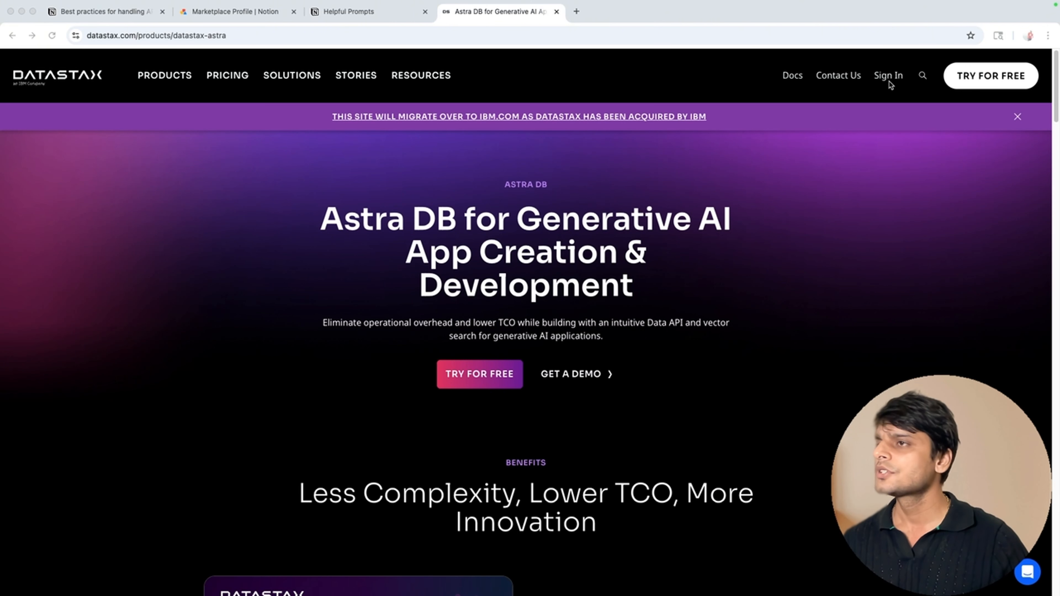
Sign in to Astra and create a serverless vector database named test on Amazon Web Services in us-east-2.
click(891, 79)
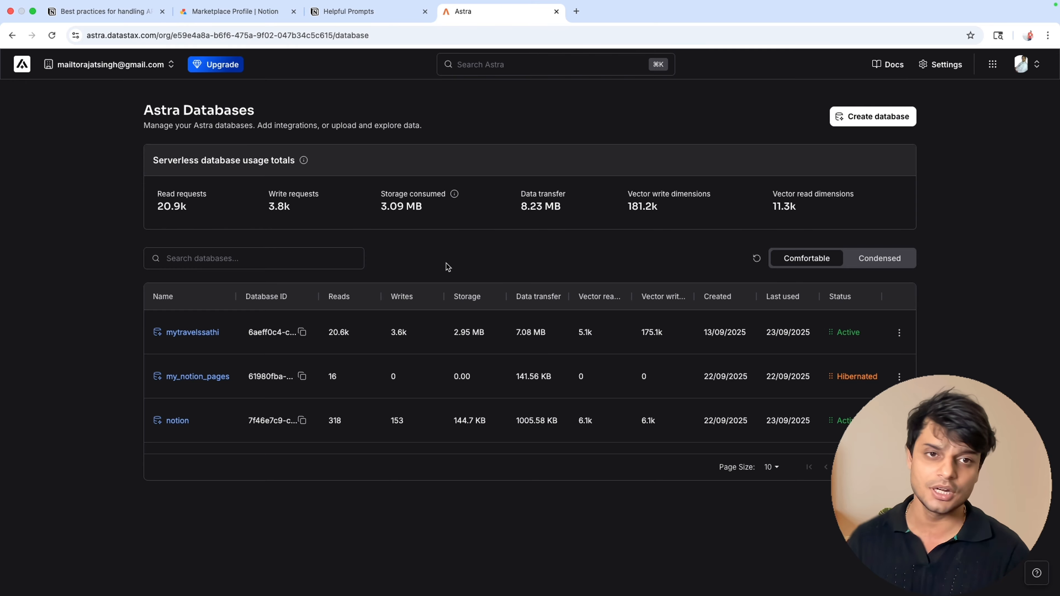
click(854, 119)
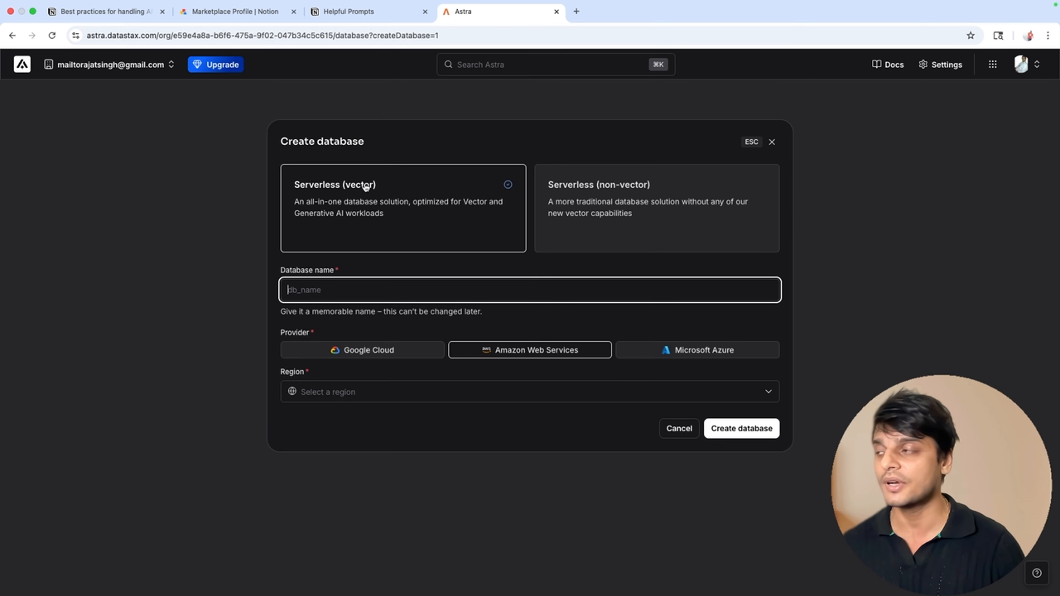
click(312, 292)
text(test)
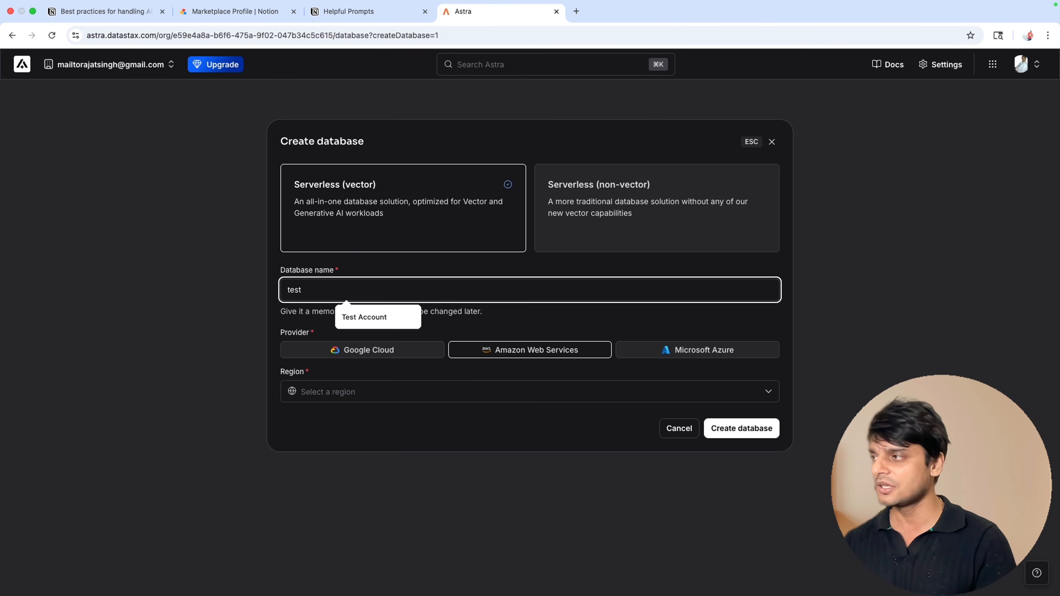
click(518, 355)
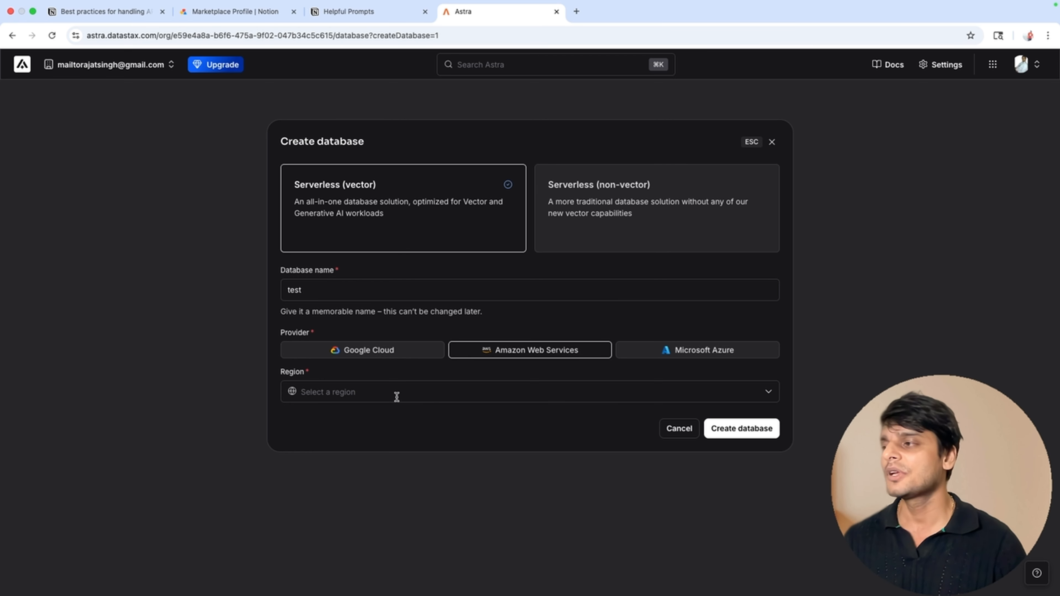
click(381, 392)
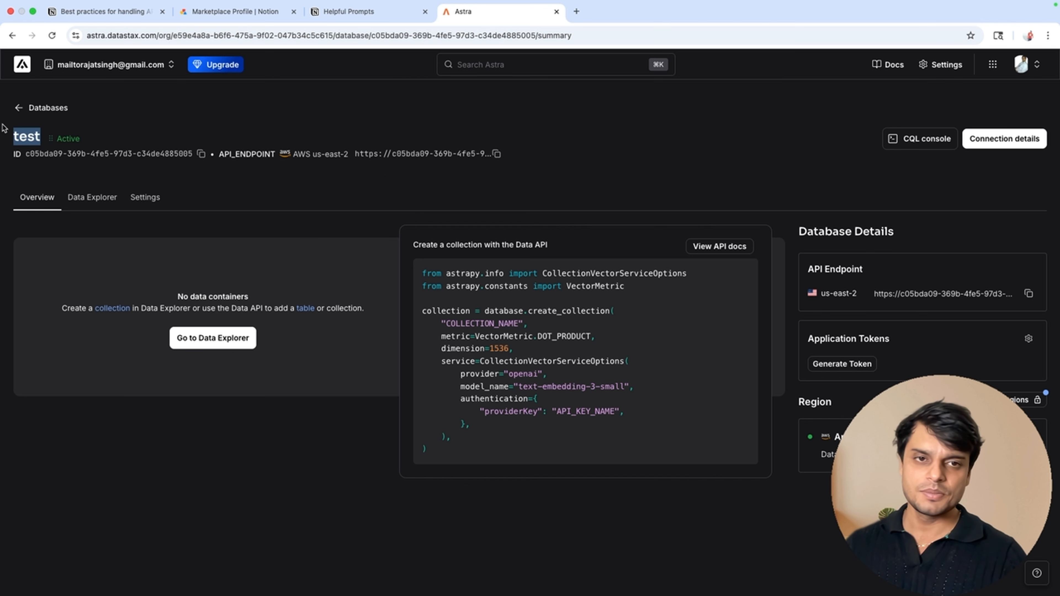
Review the new test database's status and overview page.
double_click(67, 138)
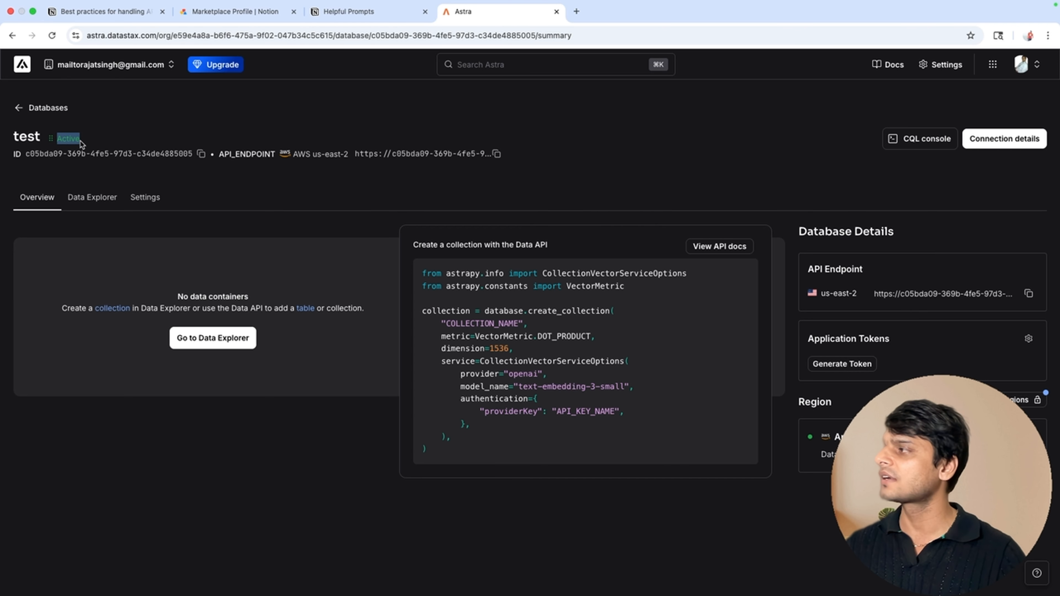
drag(177, 296, 269, 301)
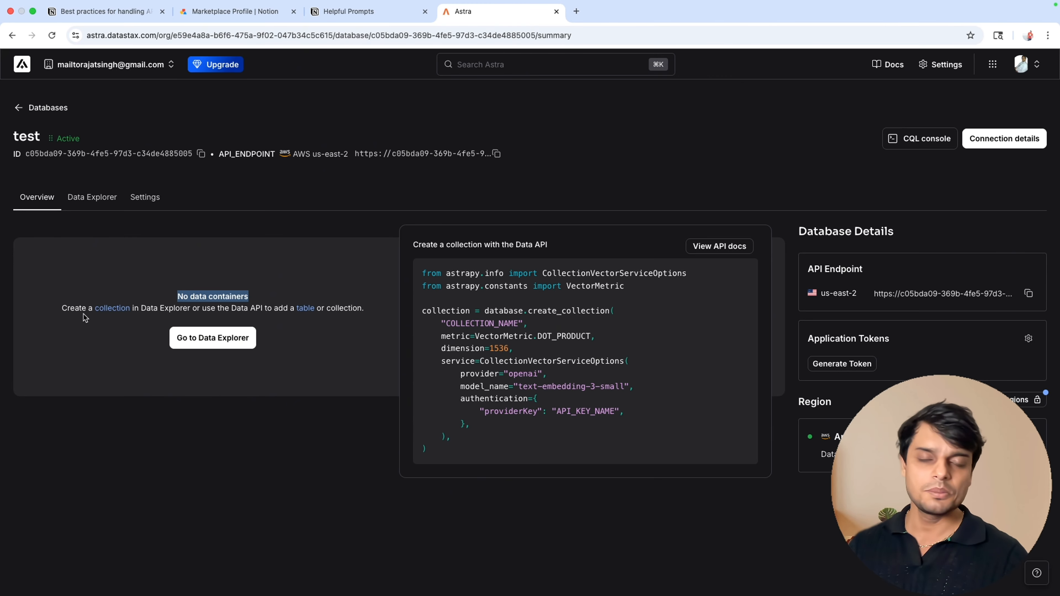
drag(54, 309, 180, 310)
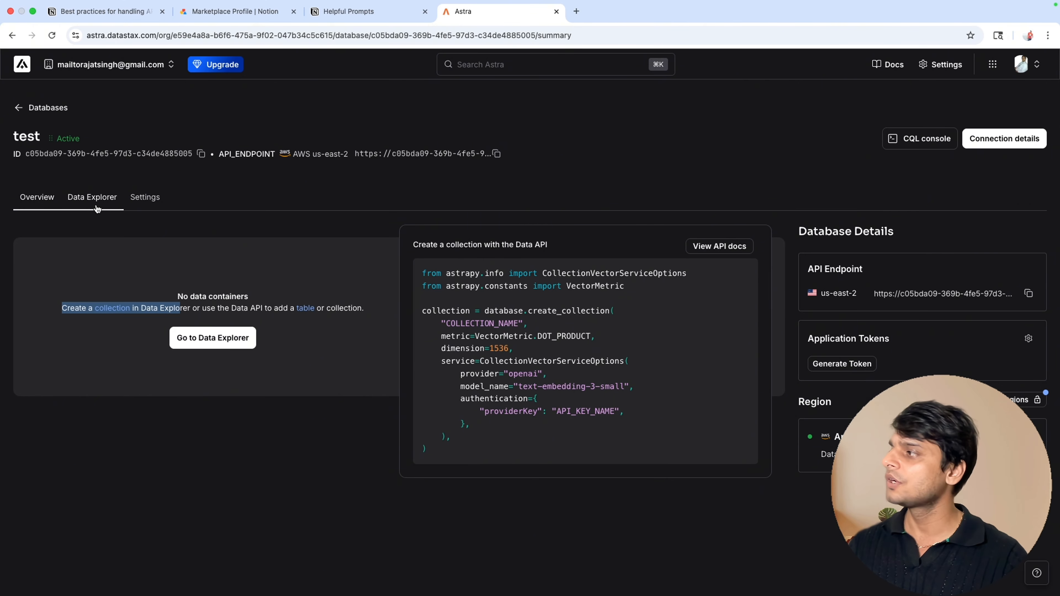
Create an empty vector collection named test_collection in the database with the default NVIDIA embedding model.
click(93, 199)
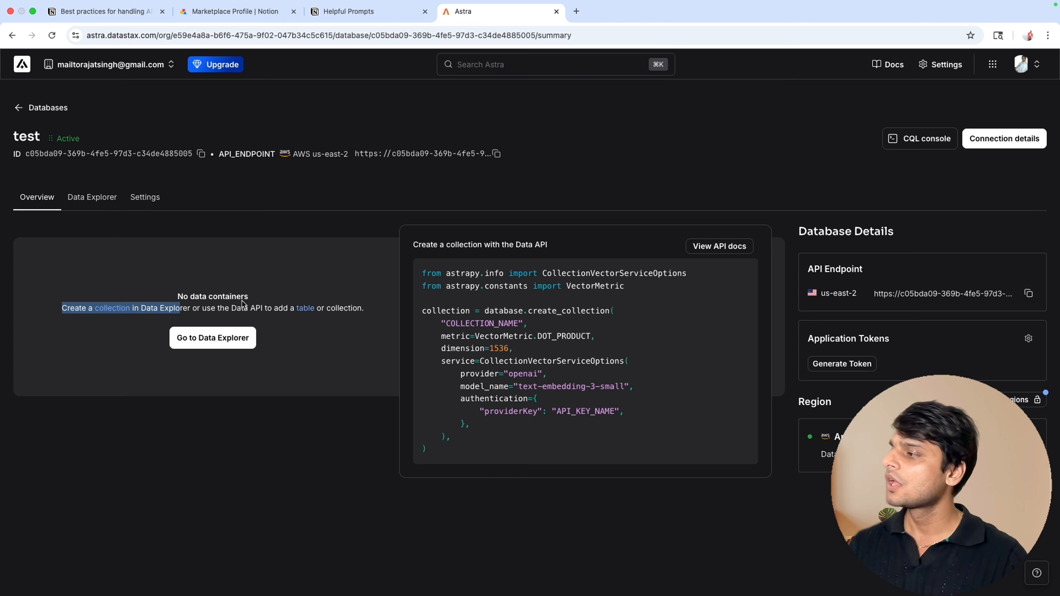
click(215, 342)
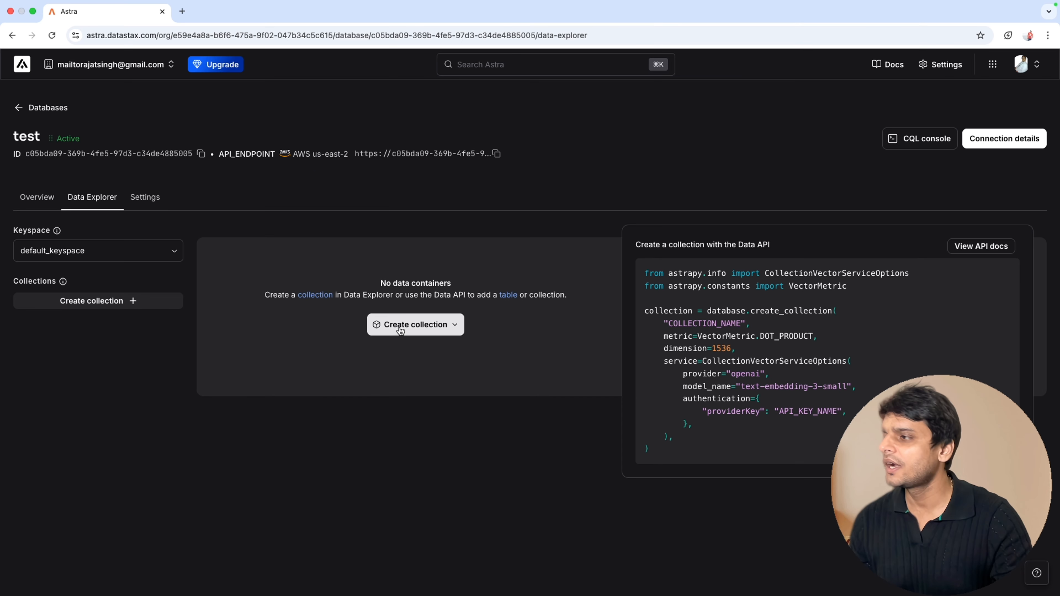
click(398, 326)
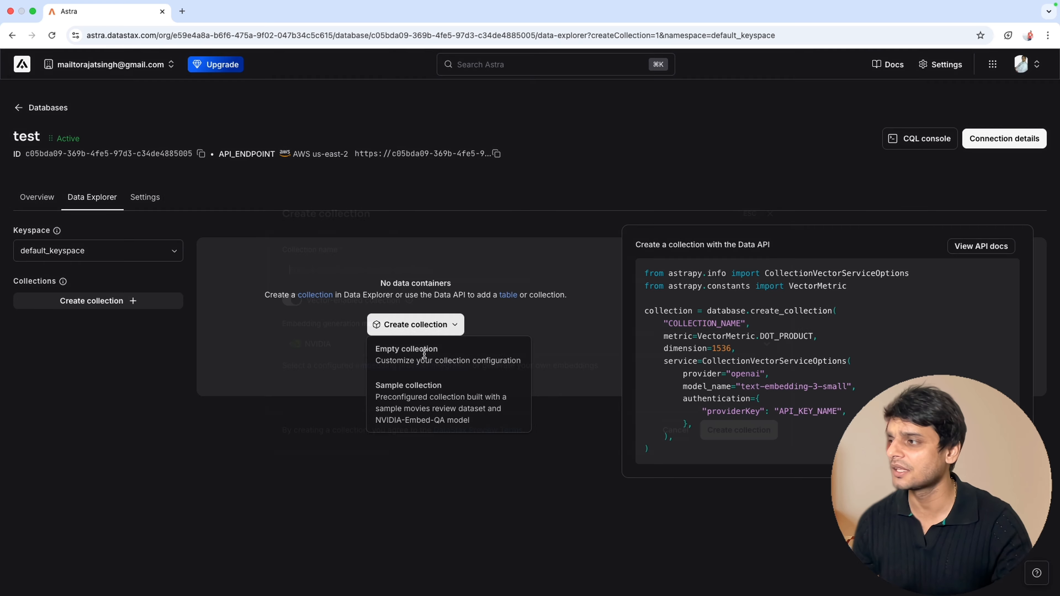
click(413, 354)
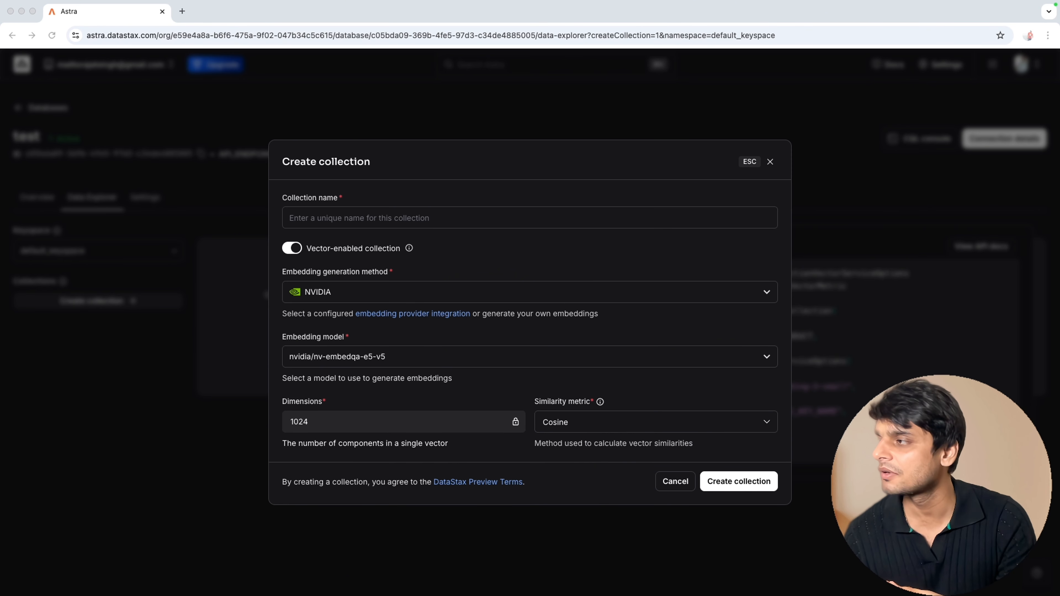
click(462, 220)
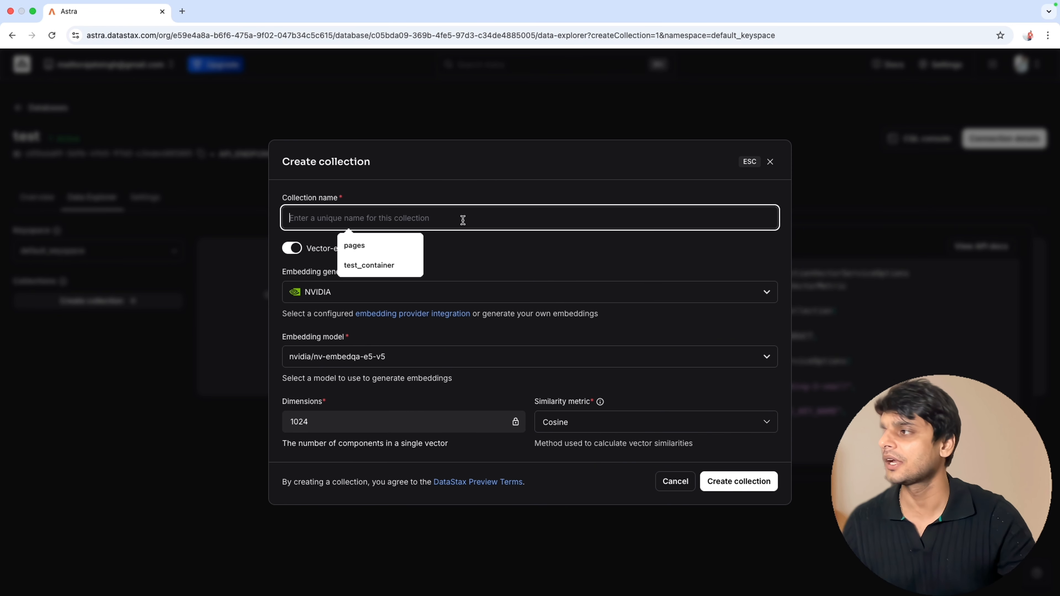
text(test_collection)
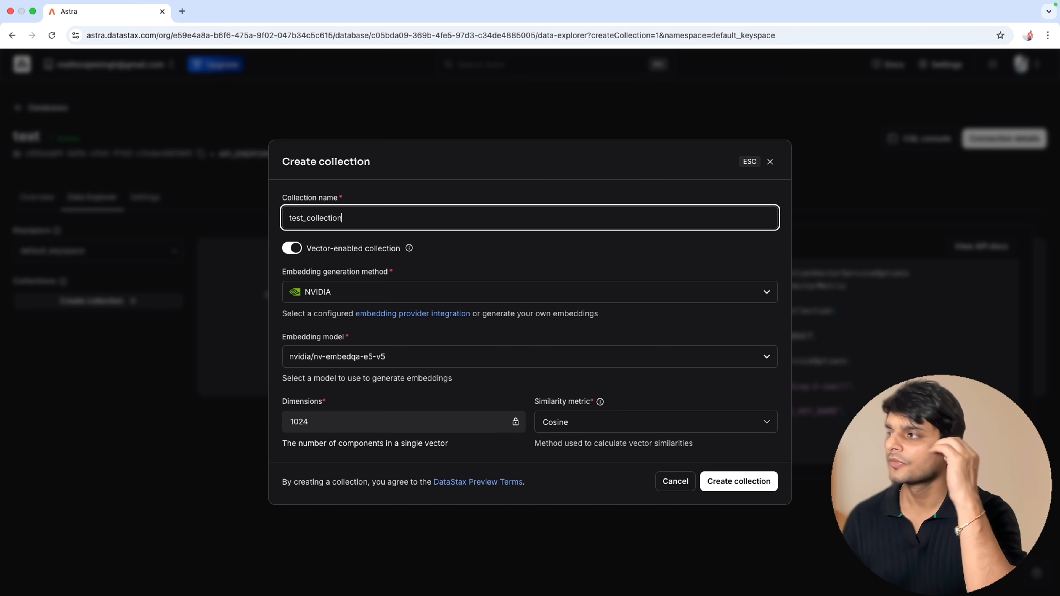
click(577, 309)
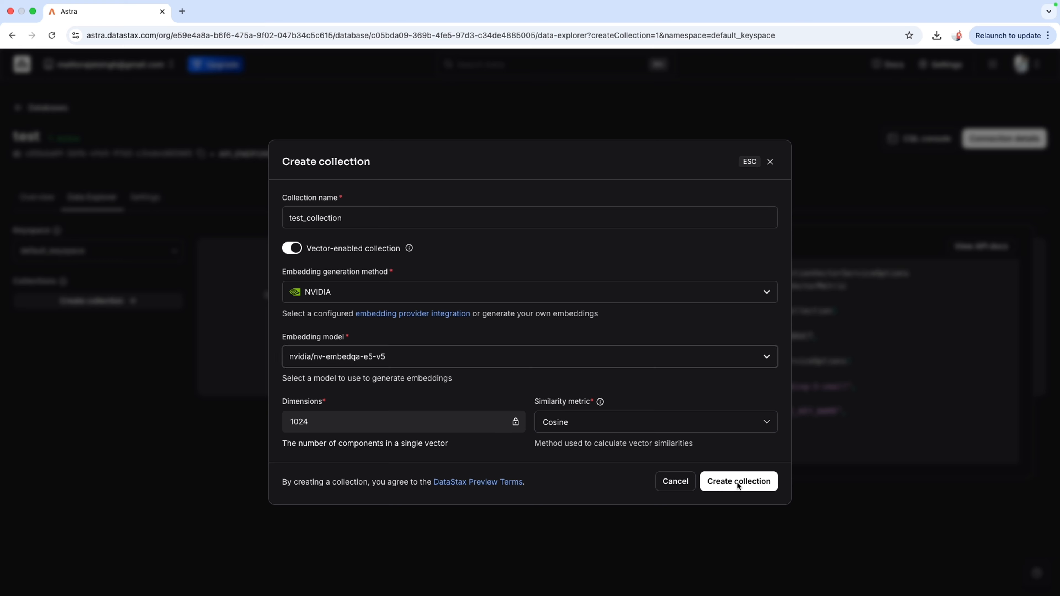
click(738, 482)
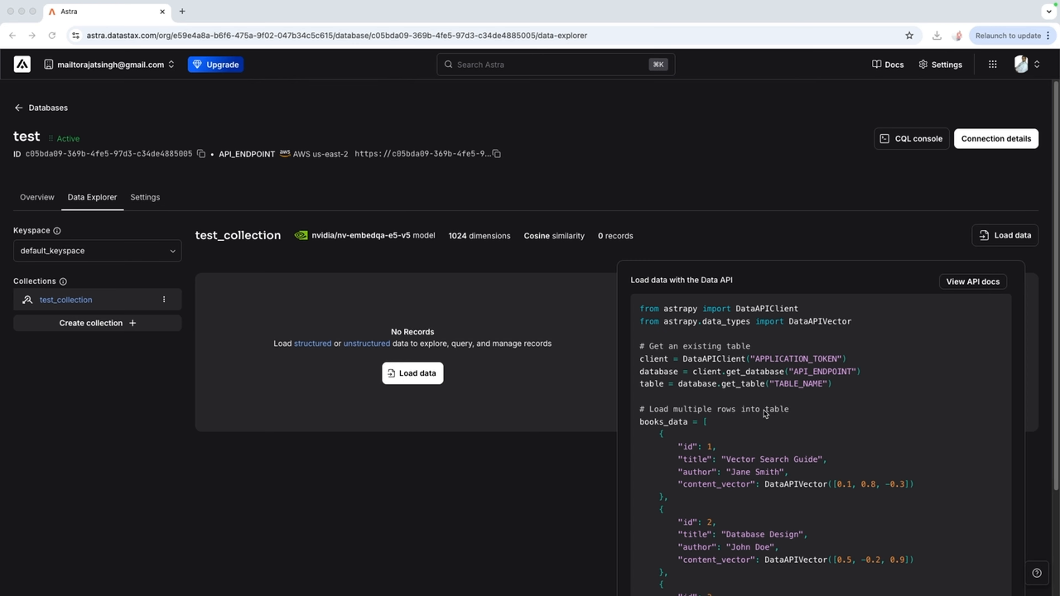
scroll(765, 413, down, 5)
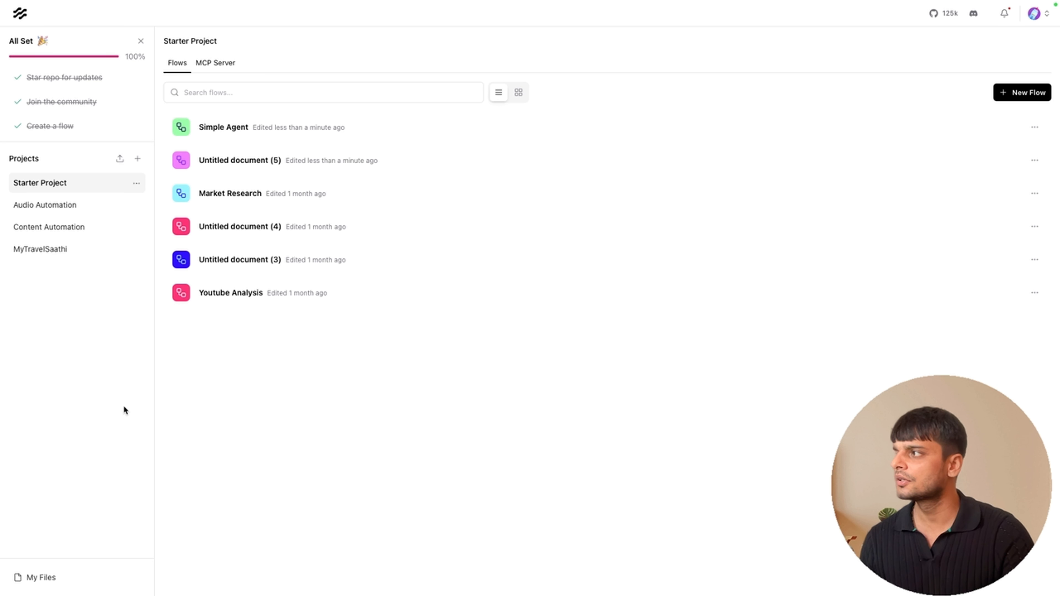
Switch to Langflow and create a new project named RAG Automation.
click(139, 159)
click(111, 294)
text(RAG Au)
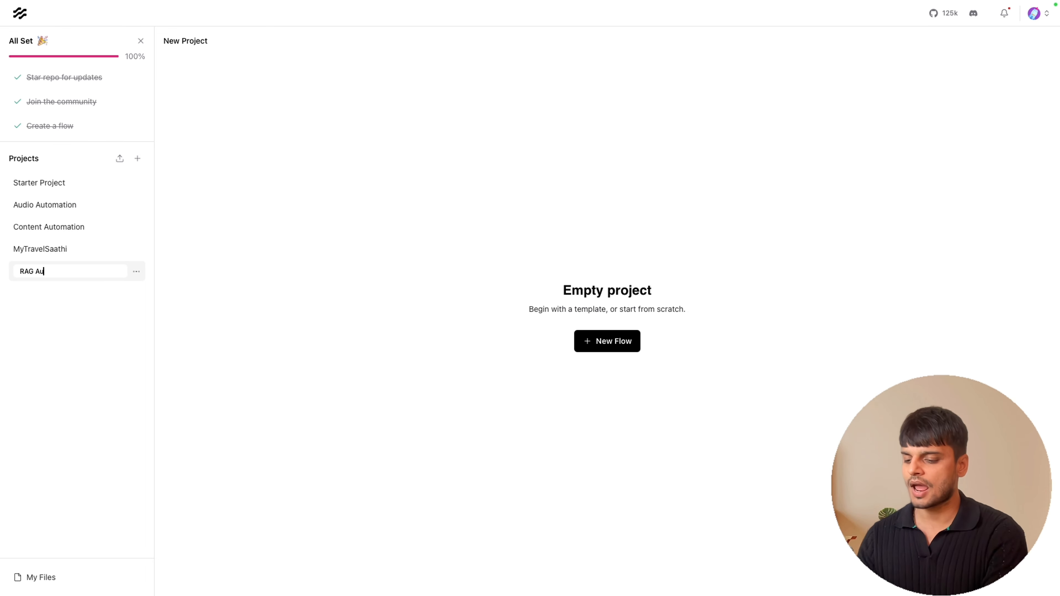
text(tomation)
key(Return)
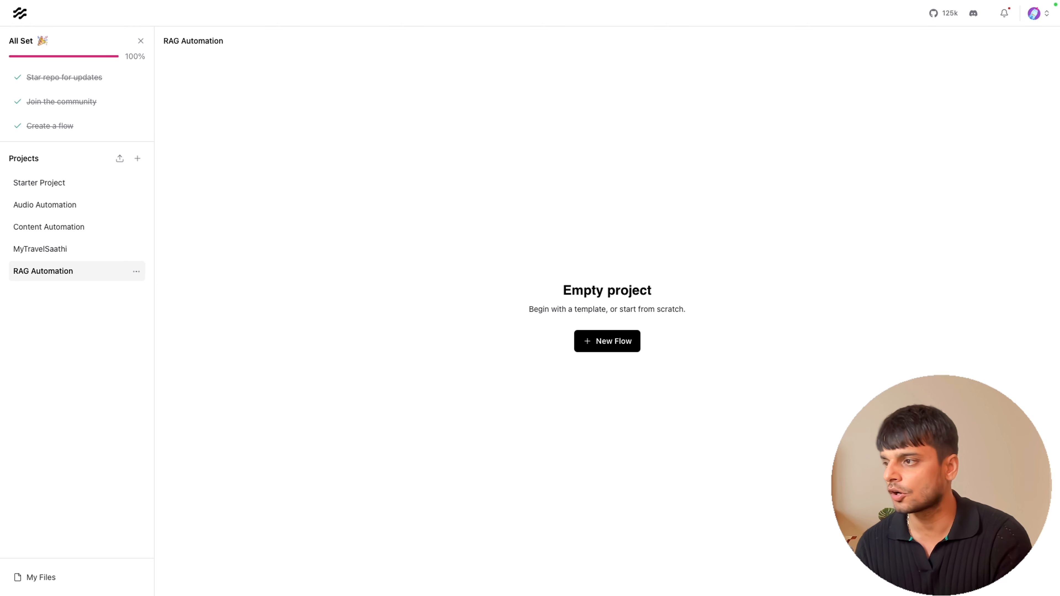
Start a new flow in the project from the Vector Store RAG template.
click(599, 342)
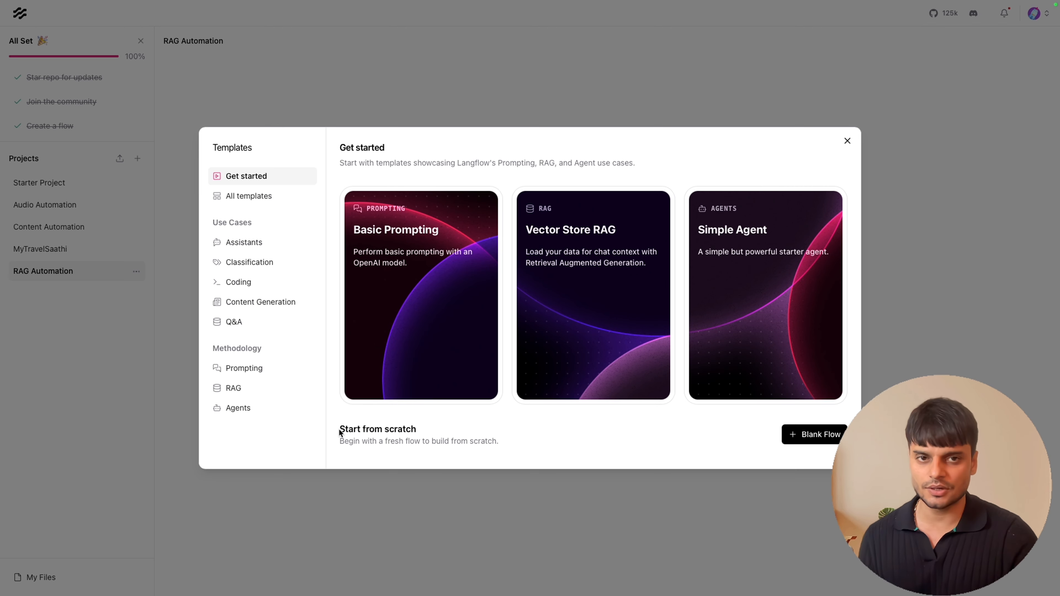
drag(340, 433, 417, 433)
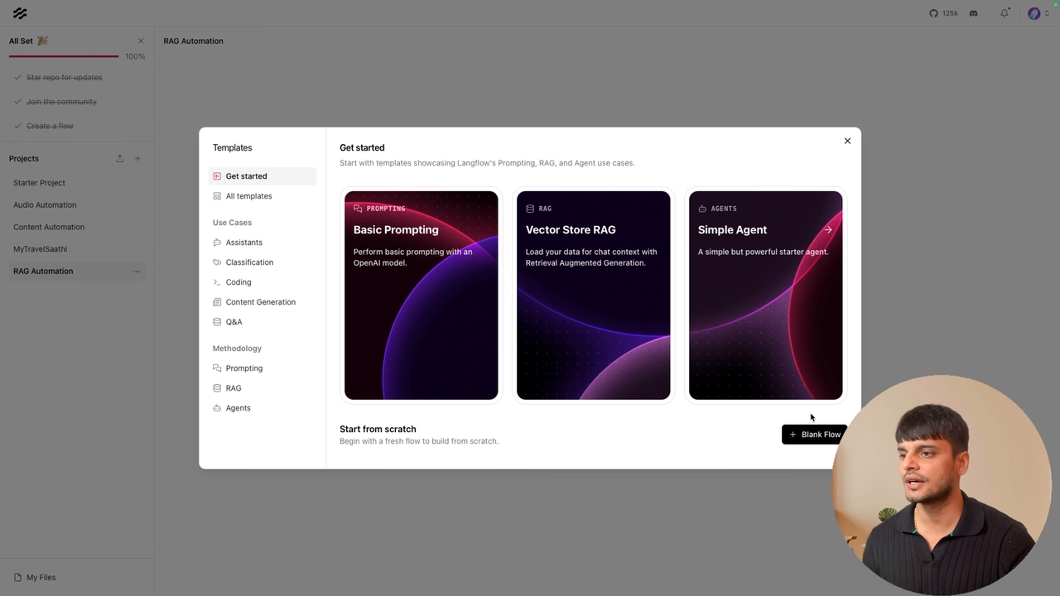
click(654, 348)
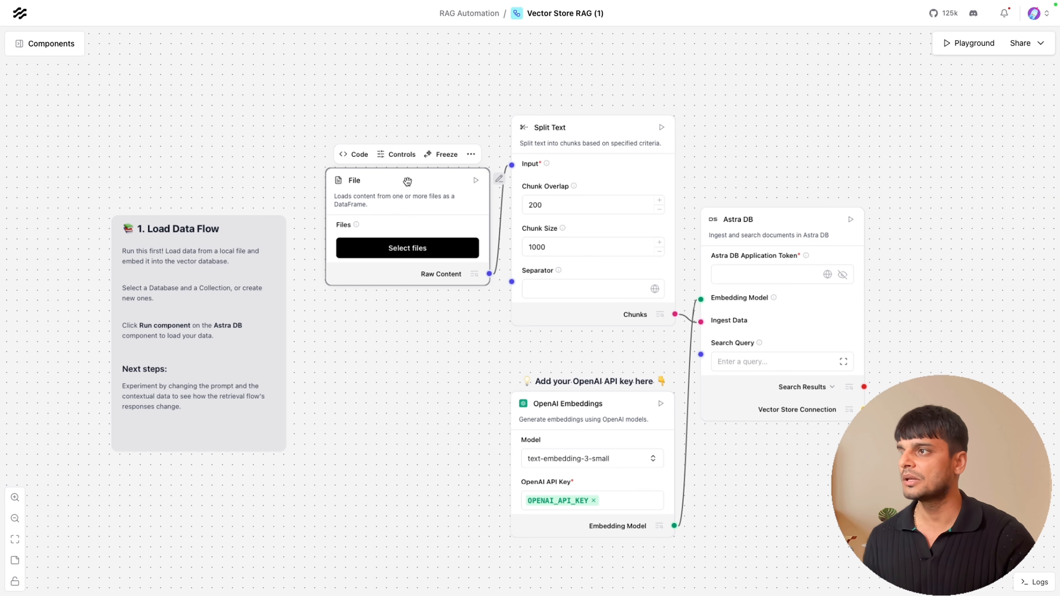
Remove the File and OpenAI Embeddings components from the flow's load data section.
click(587, 132)
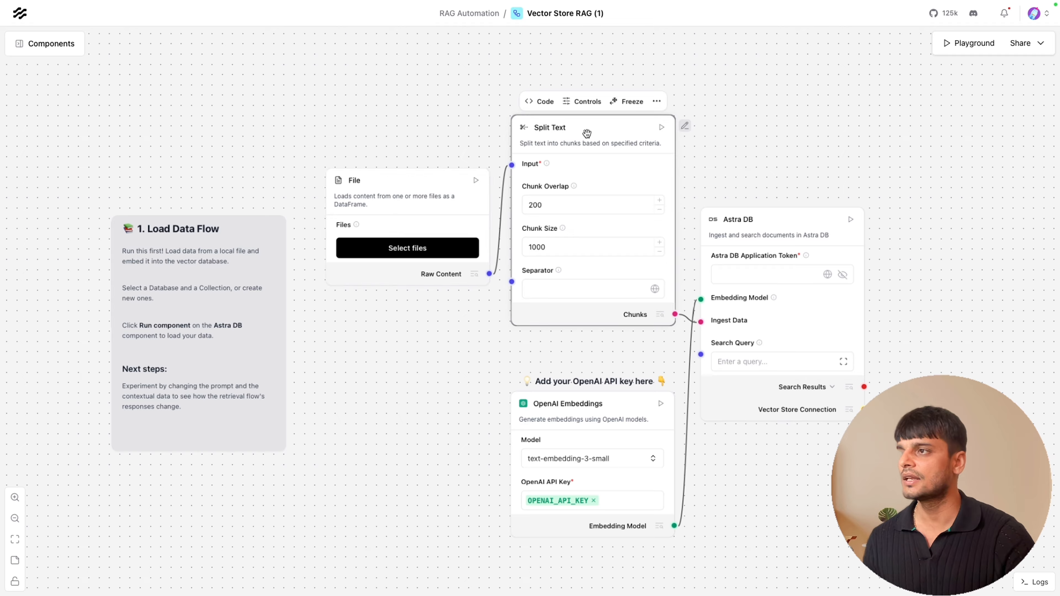
click(758, 227)
click(582, 413)
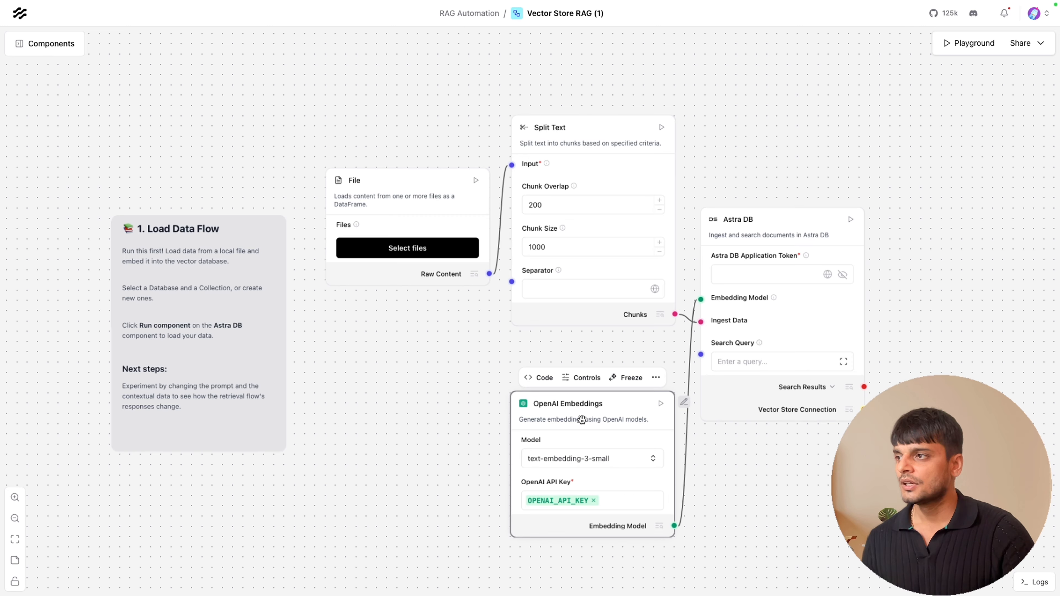
click(398, 185)
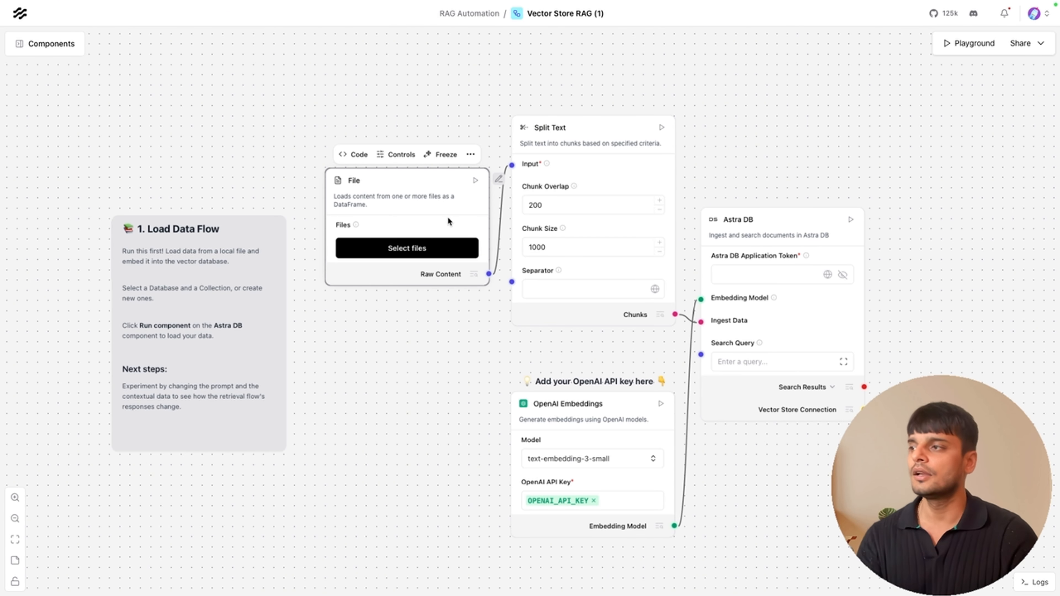
key(Delete)
drag(618, 133, 610, 138)
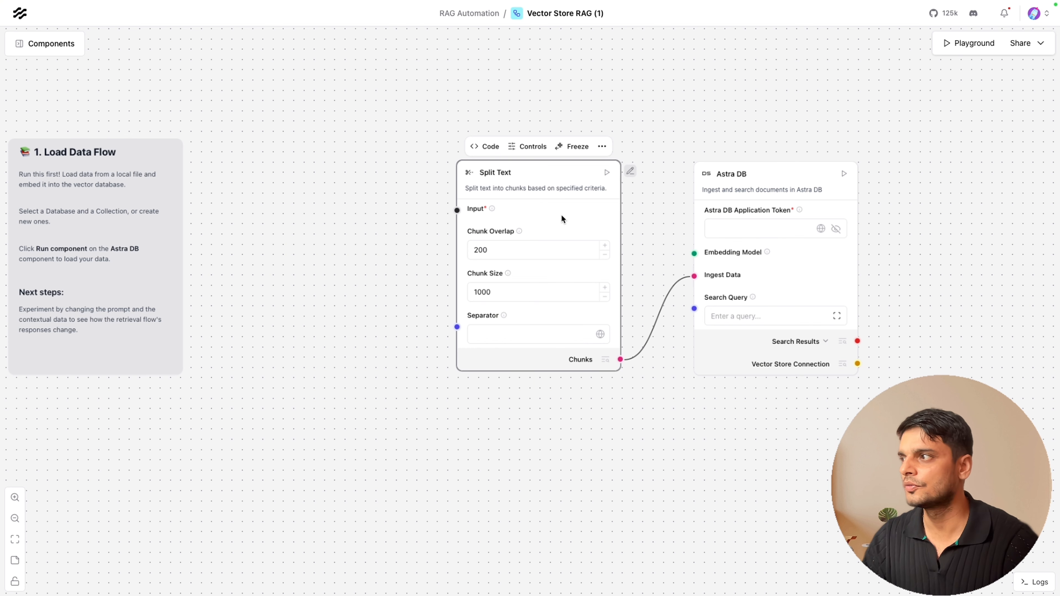
click(743, 177)
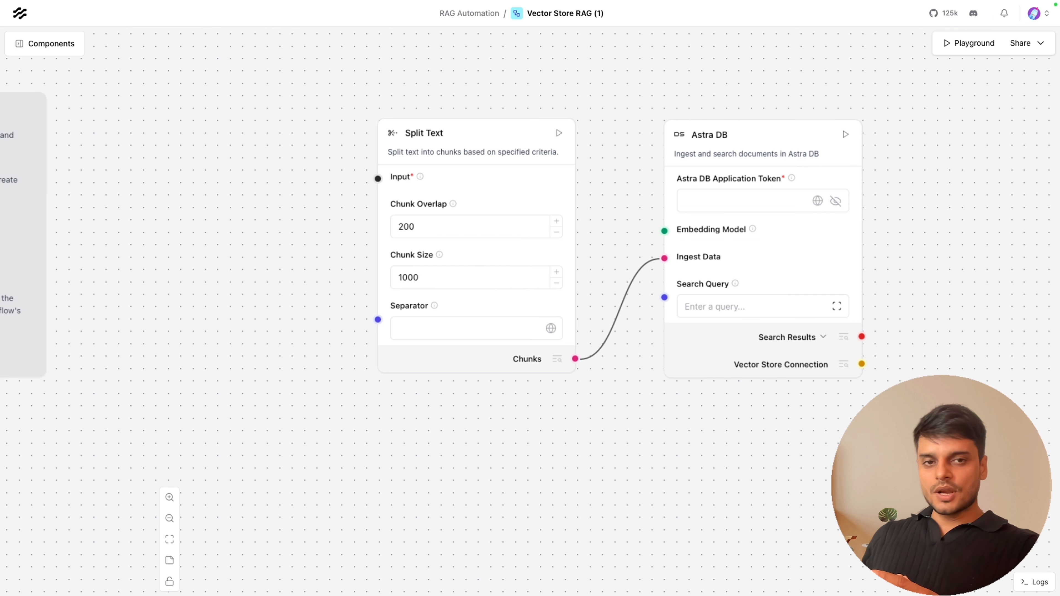
Add a new custom component to the canvas, open its code editor and select all of its code.
text(Api)
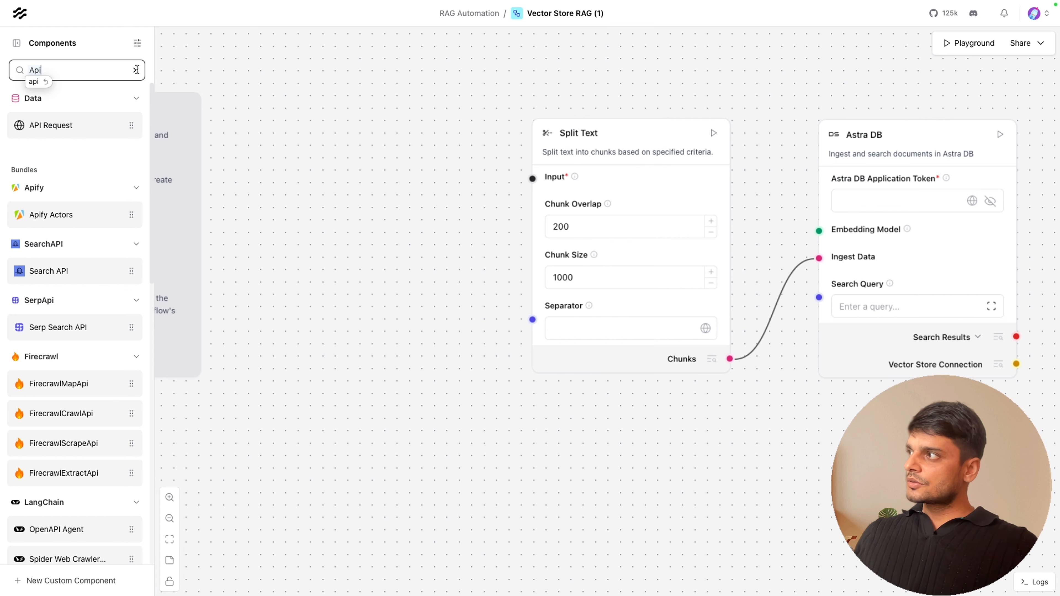
click(136, 70)
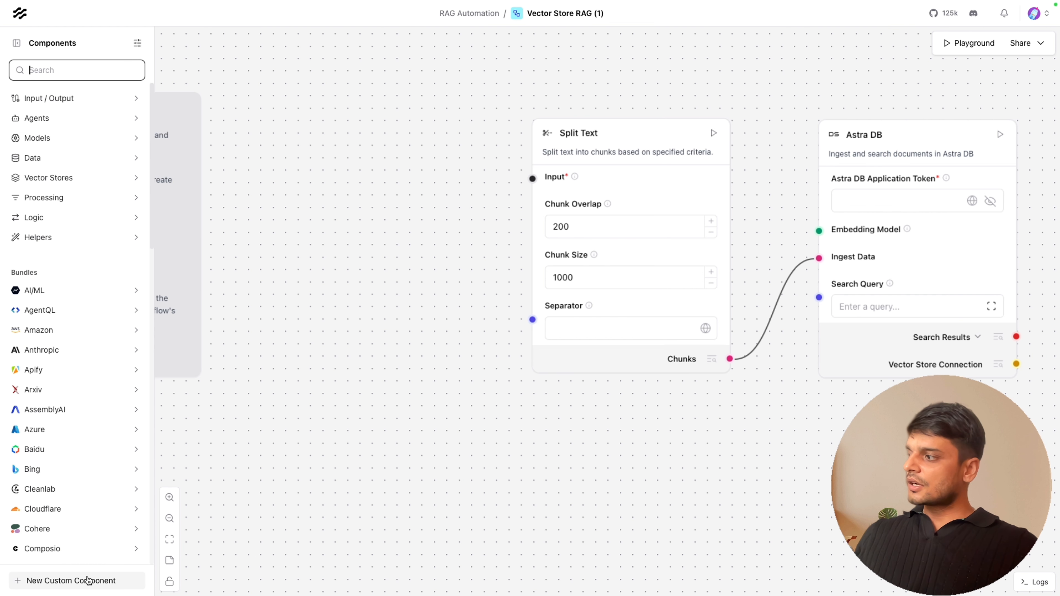
click(71, 581)
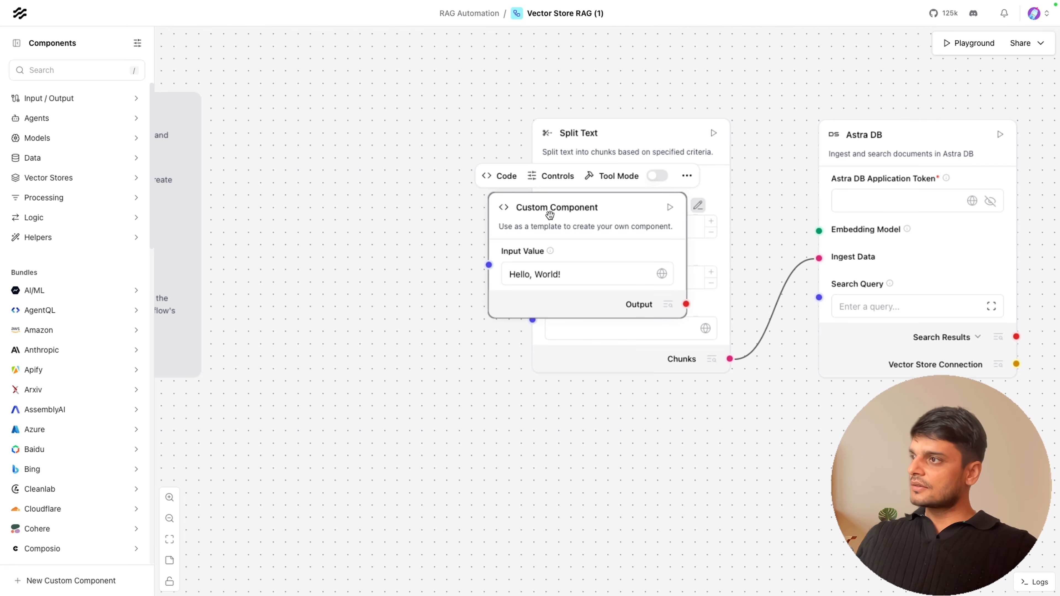
drag(549, 215, 352, 187)
click(306, 148)
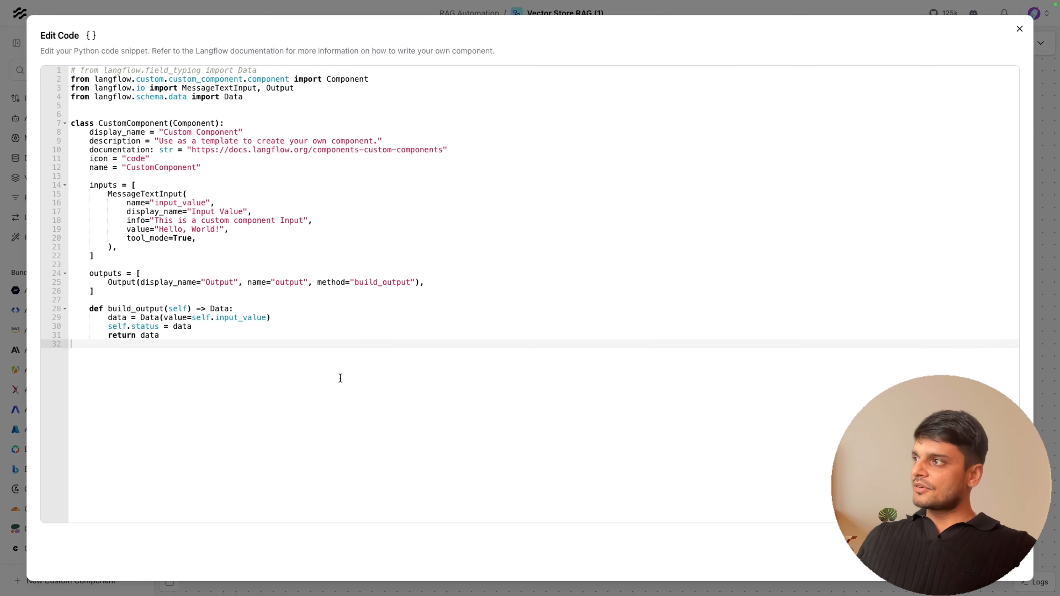
drag(340, 377, 72, 51)
Switch to the browser and open notion-api-request.py in the langflow-automations repository's components folder.
key(super+Tab)
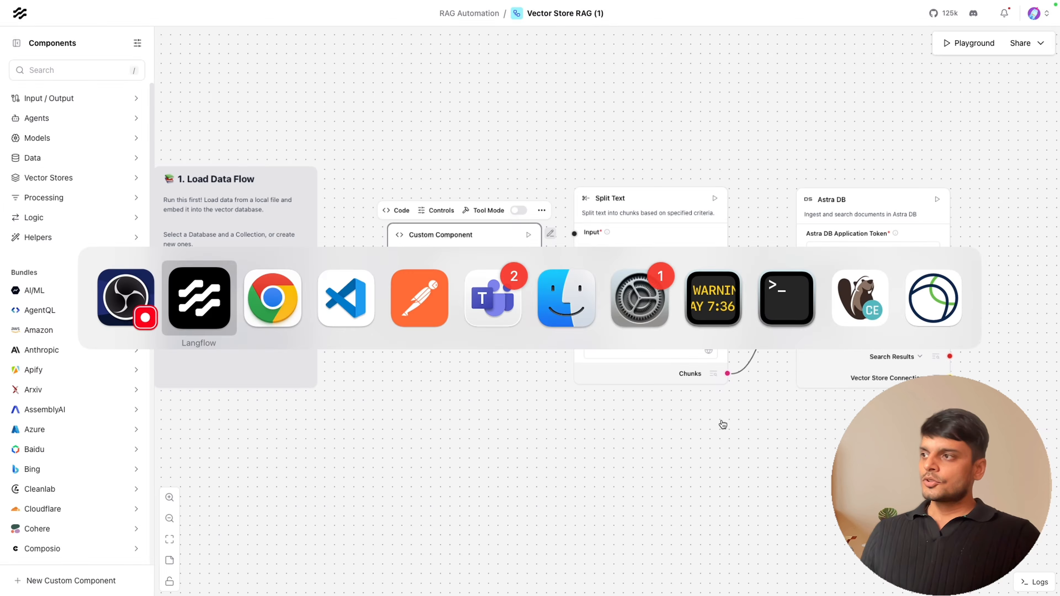
key(super+Tab)
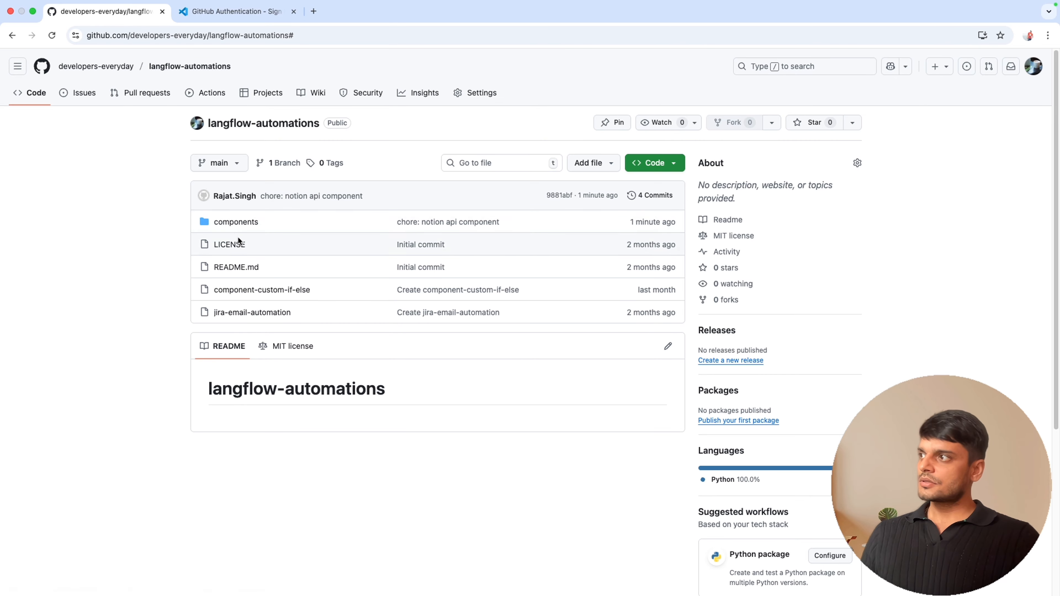
click(234, 224)
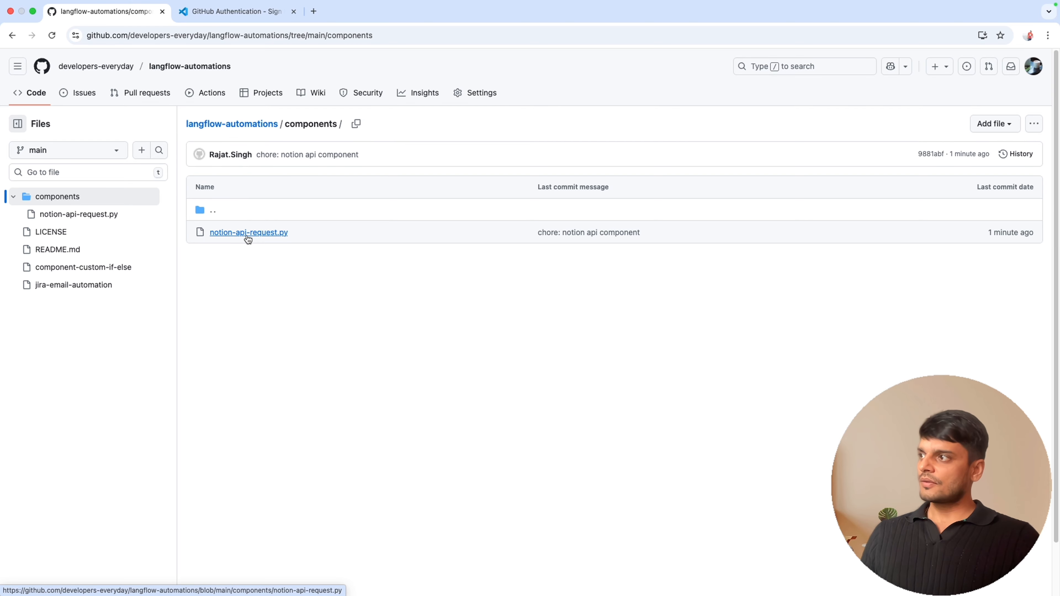
click(254, 232)
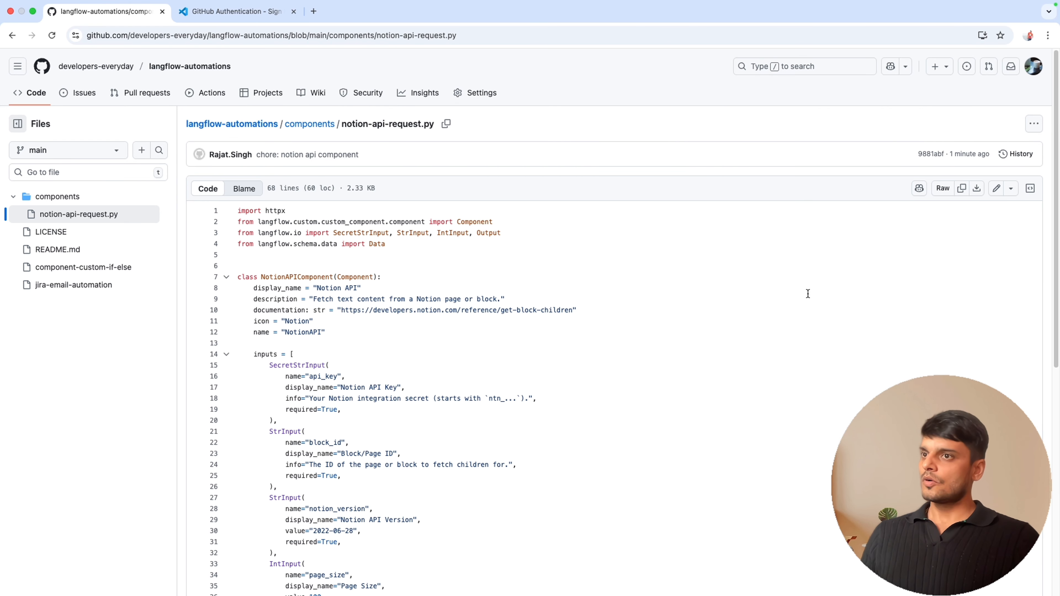
Copy the notion-api-request.py code and paste it in place of the custom component's code, turning it into the Notion API component.
click(962, 189)
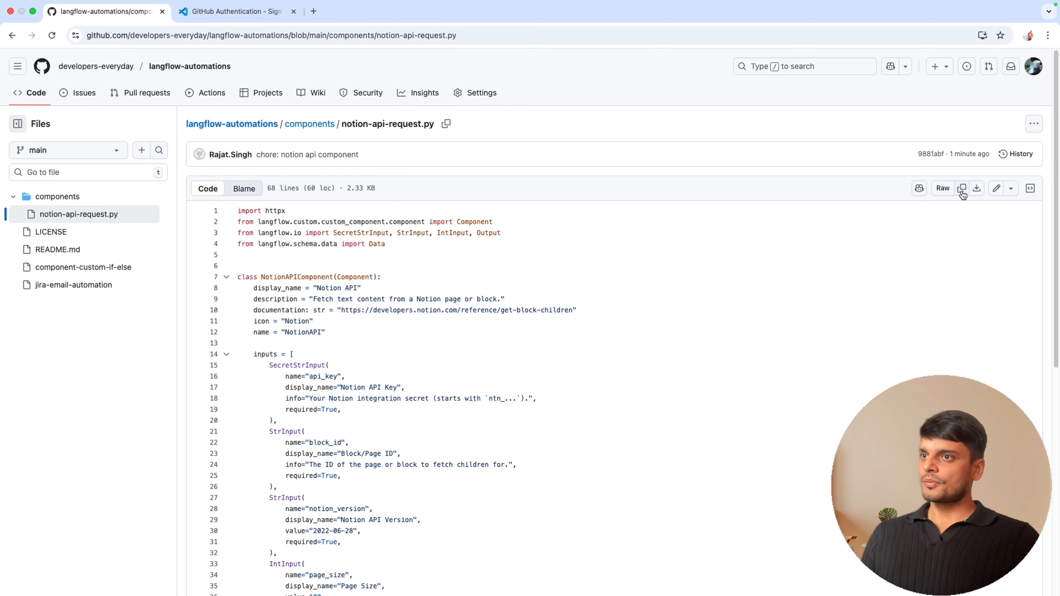
key(super+Tab)
key(super+Tab)
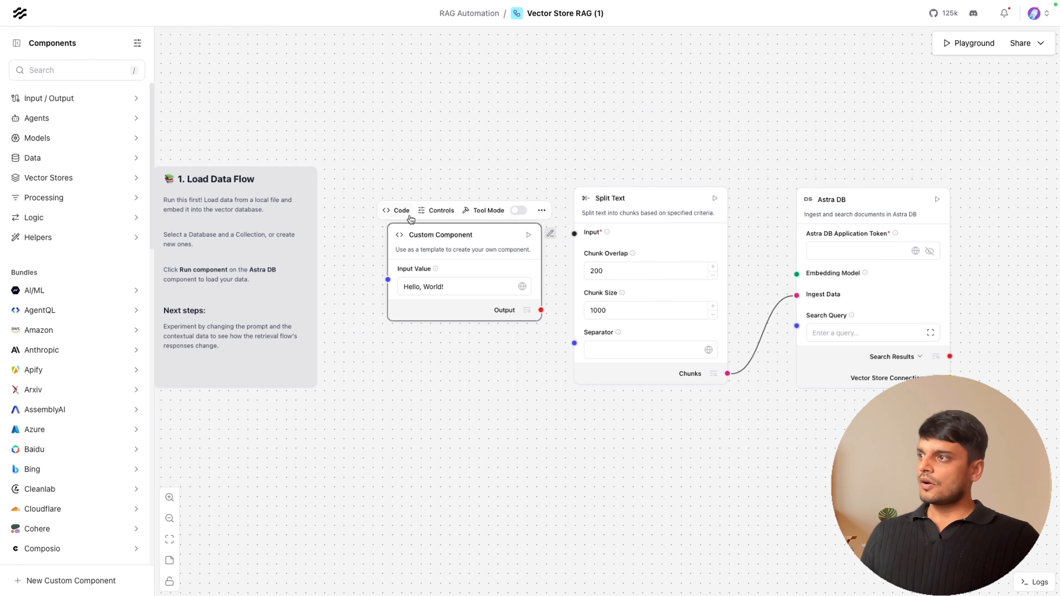
click(402, 214)
click(399, 213)
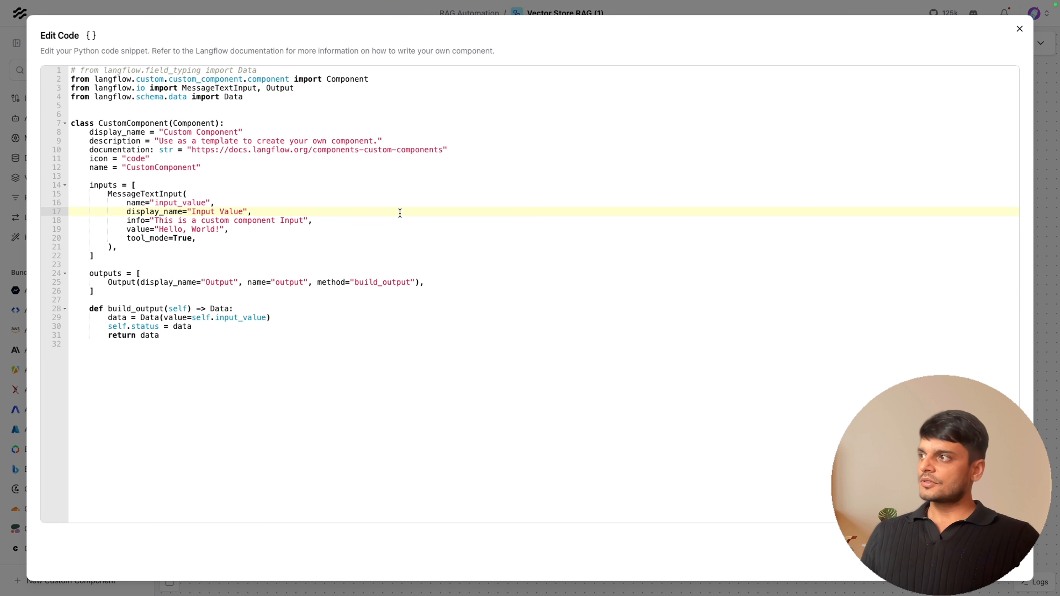
key(super+a)
key(Escape)
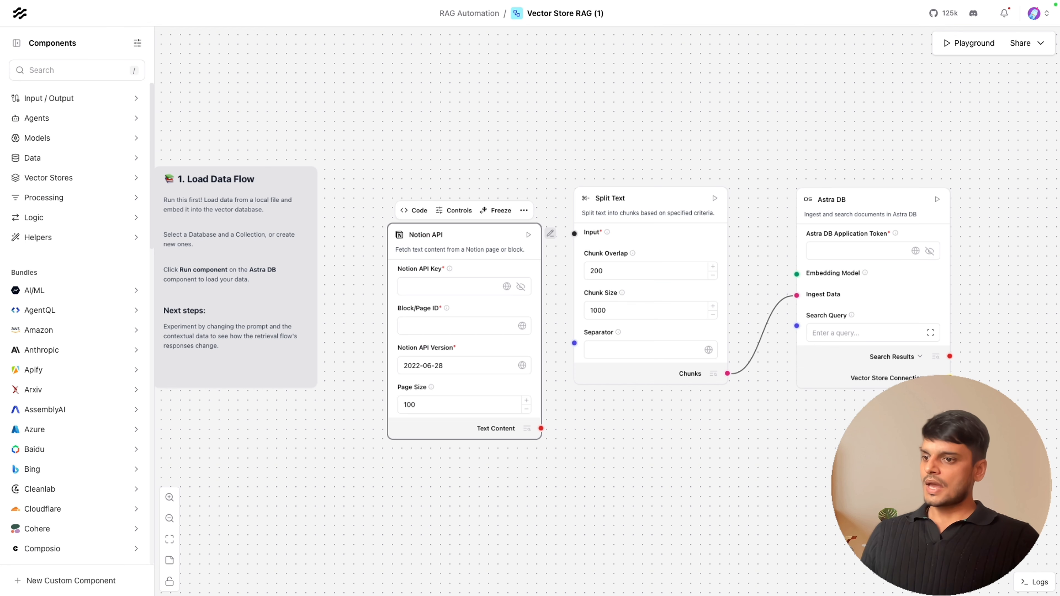
Reposition the Notion API component and connect its Text Content output to the Split Text Input.
drag(447, 236, 433, 208)
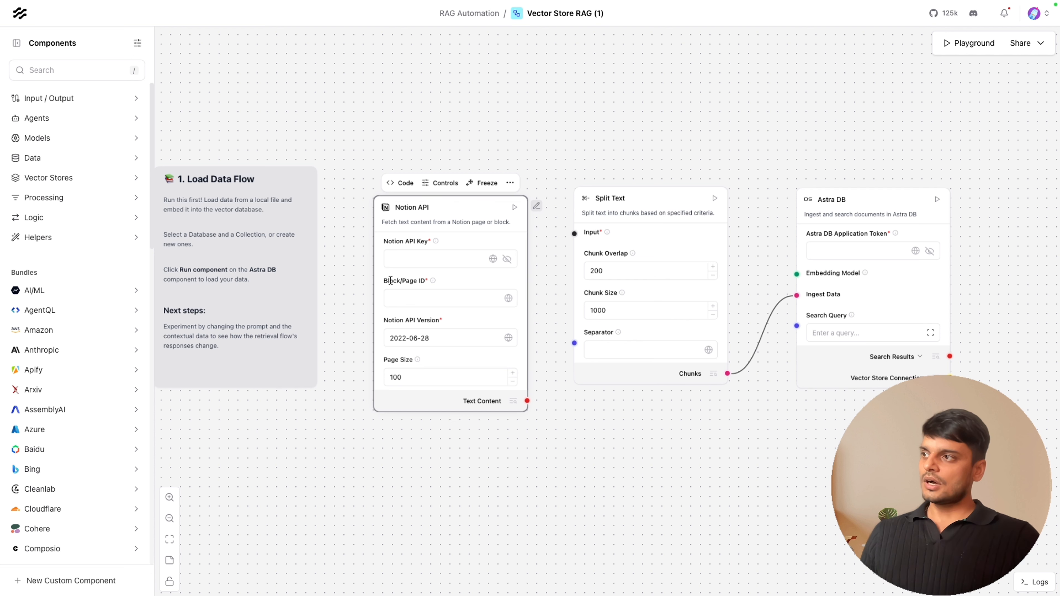
drag(527, 401, 574, 233)
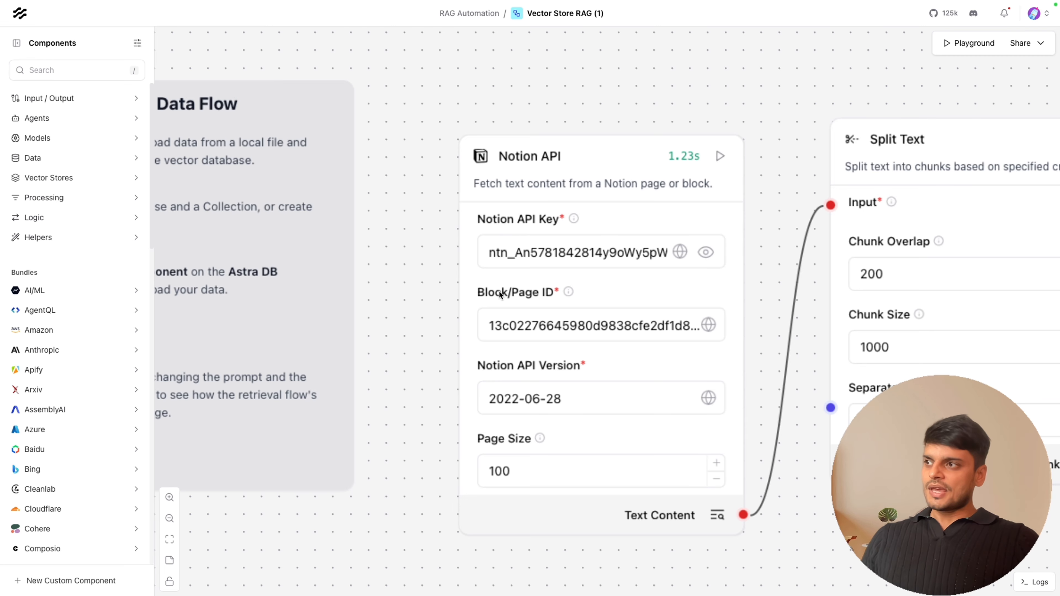
Run the Notion API component to fetch the page's text content.
click(532, 315)
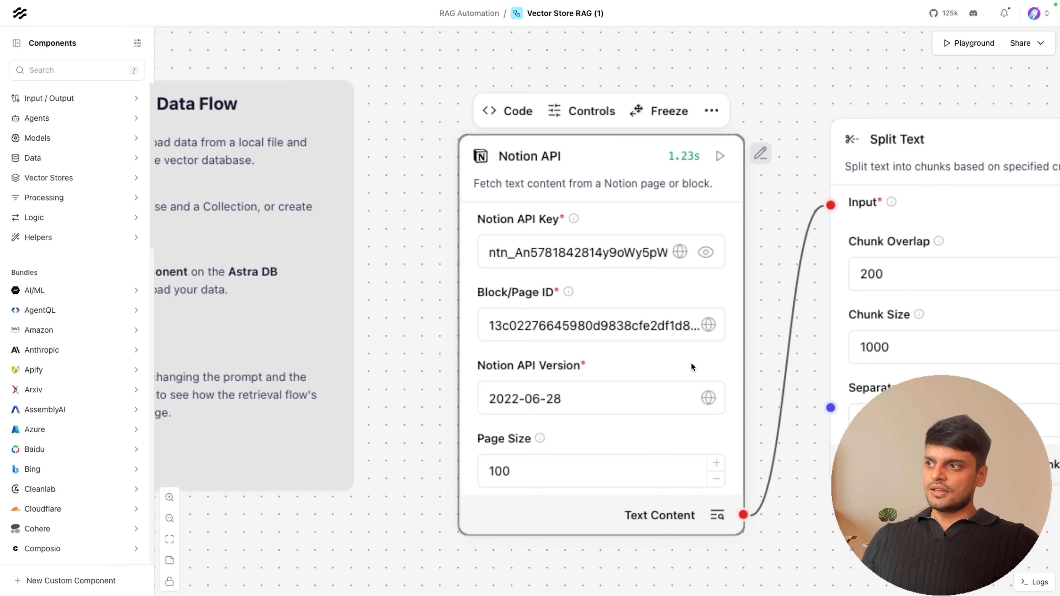
click(720, 161)
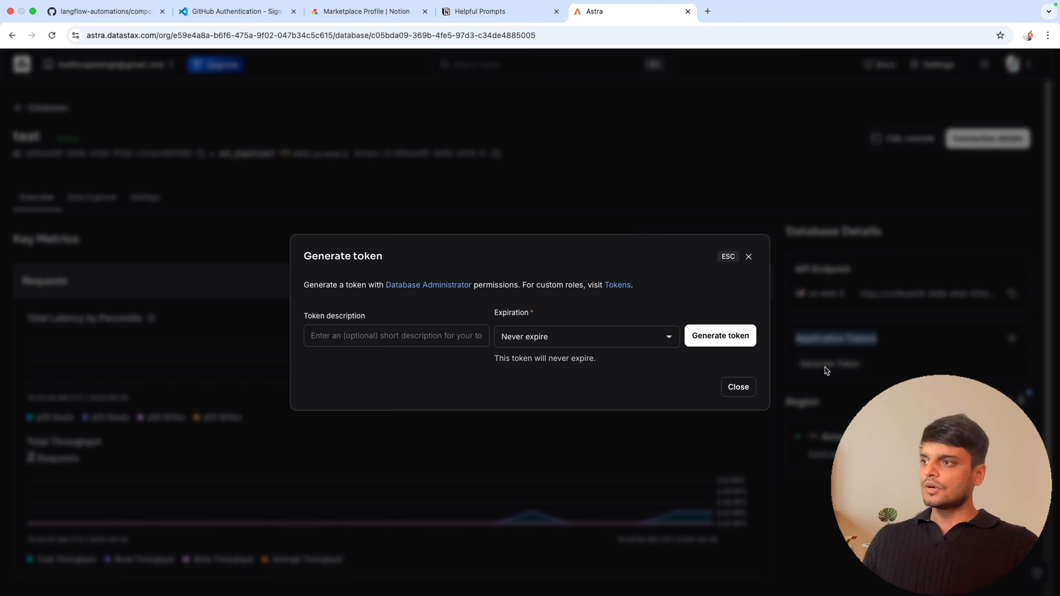
Generate a never-expiring Astra DB application token with Database Administrator permissions and copy it.
click(748, 338)
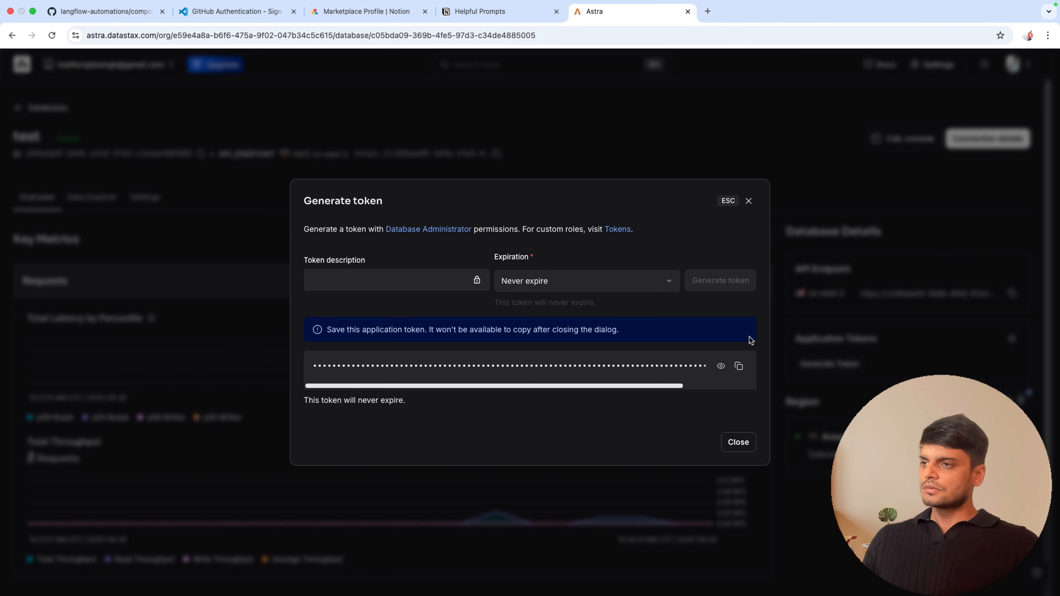
click(737, 367)
key(super+Tab)
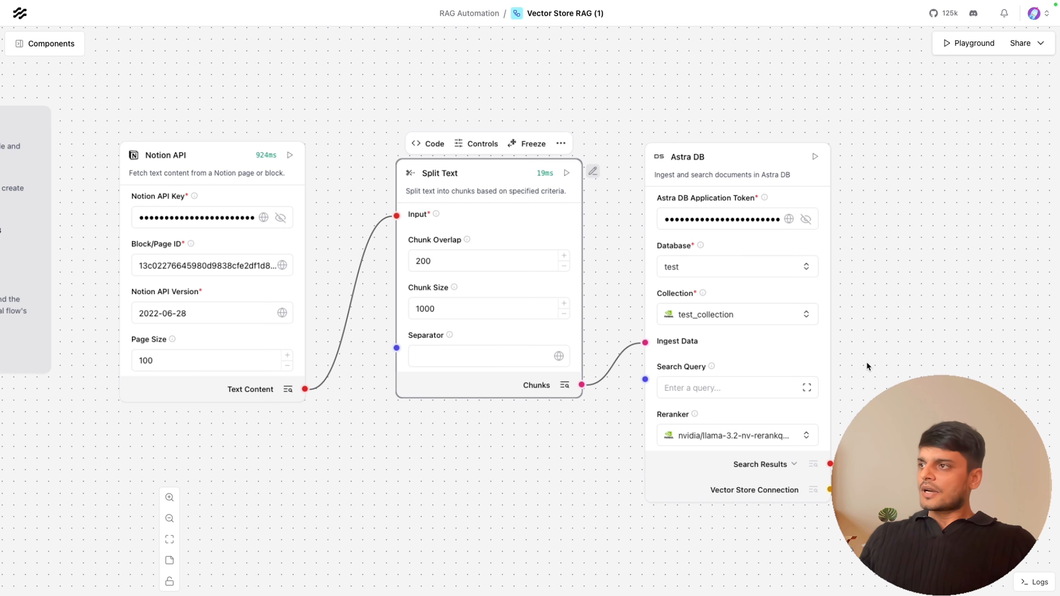
Run the load data Astra DB component to ingest the Notion text into the test_collection collection.
click(815, 157)
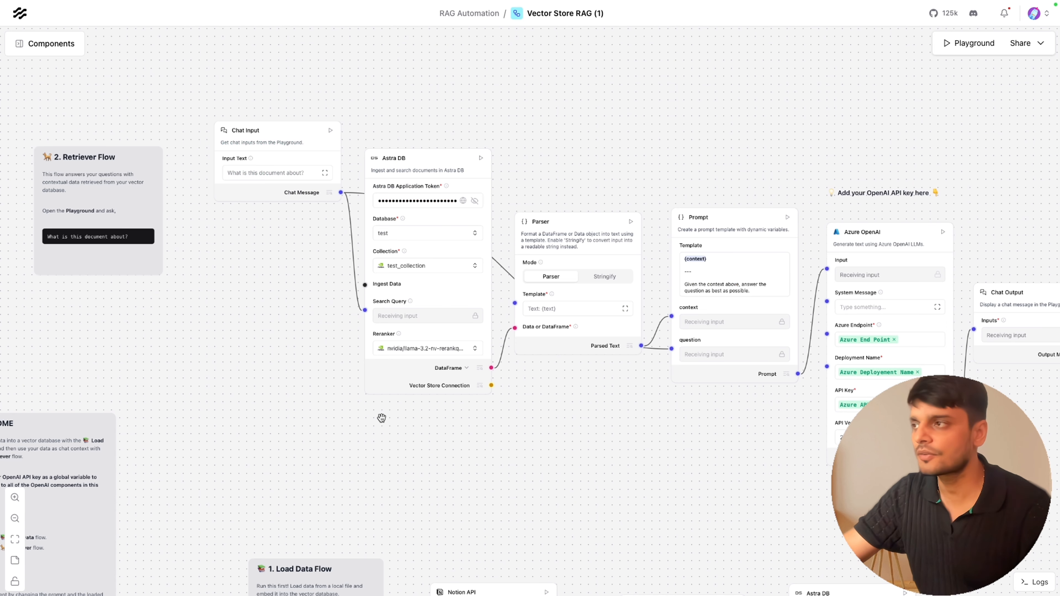
click(401, 168)
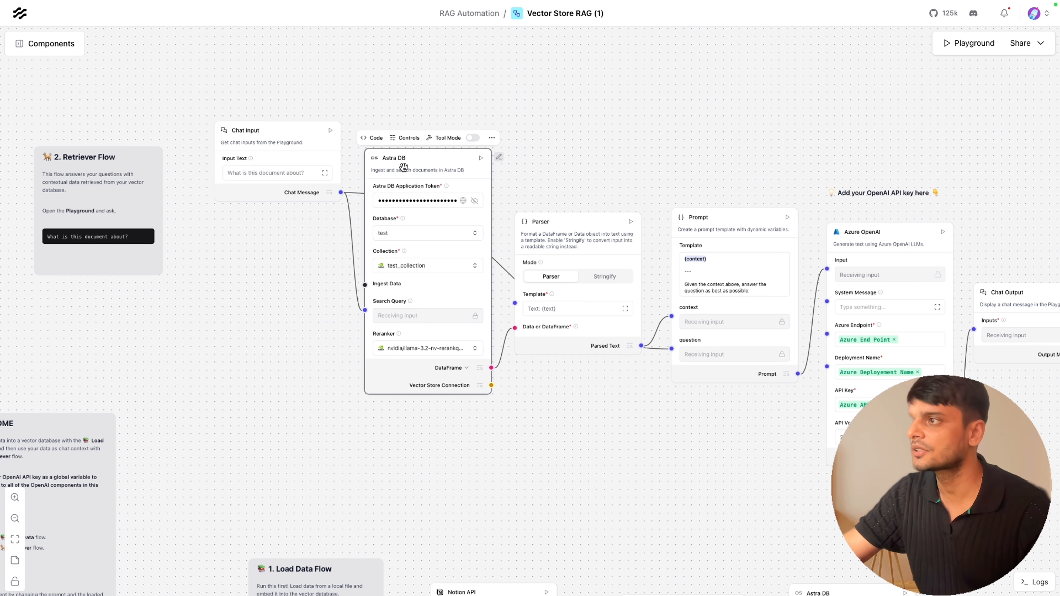